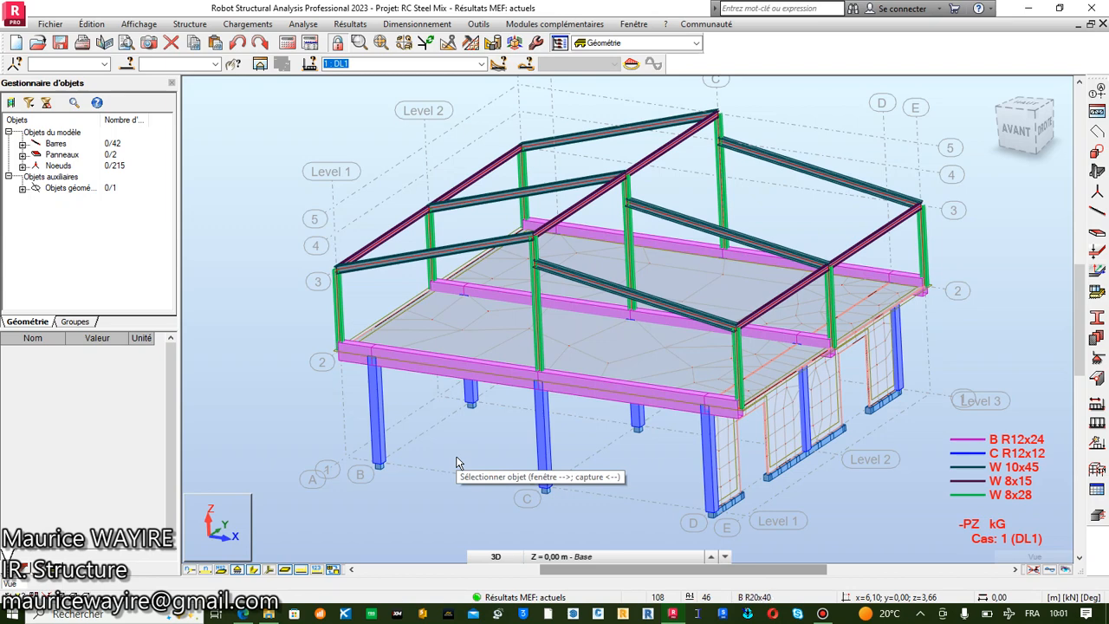
{"action": "left_click", "coordinate": [418, 23]}
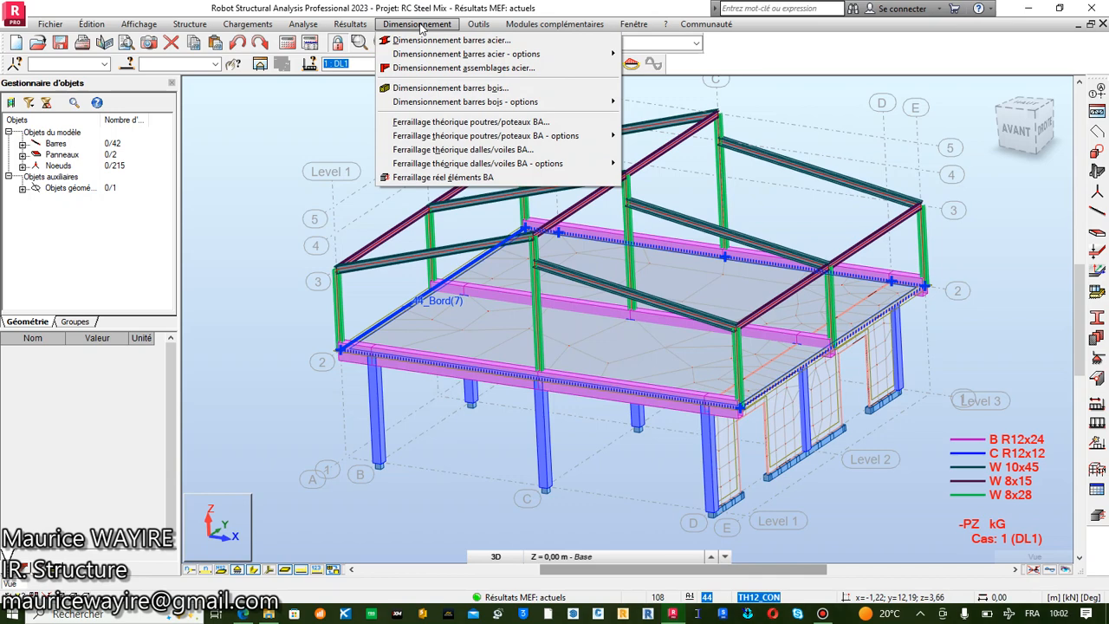
{"action": "left_click", "coordinate": [347, 109]}
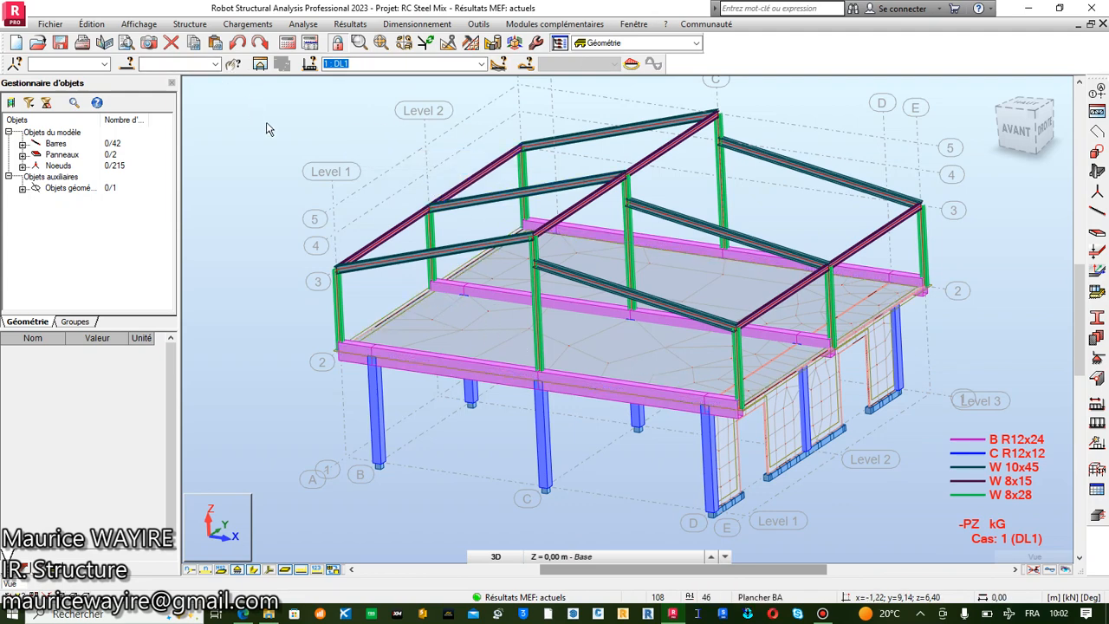
Review the loads applied to the structure for cases LL1, LL2 and COMB1, and return to case DL1.
{"action": "left_click", "coordinate": [247, 23]}
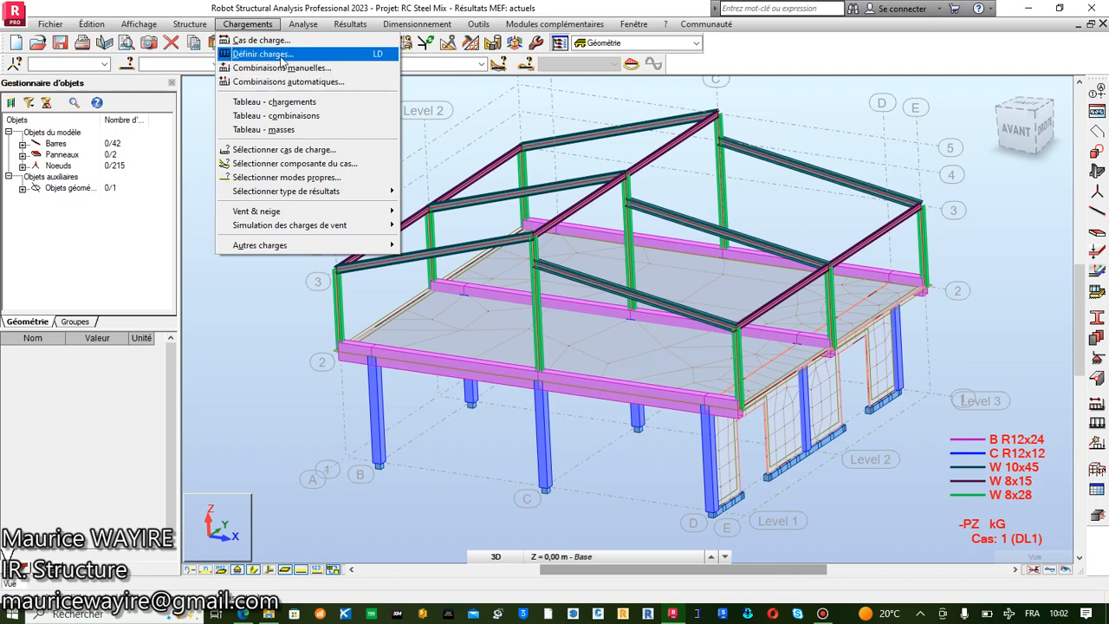
{"action": "left_click", "coordinate": [263, 54]}
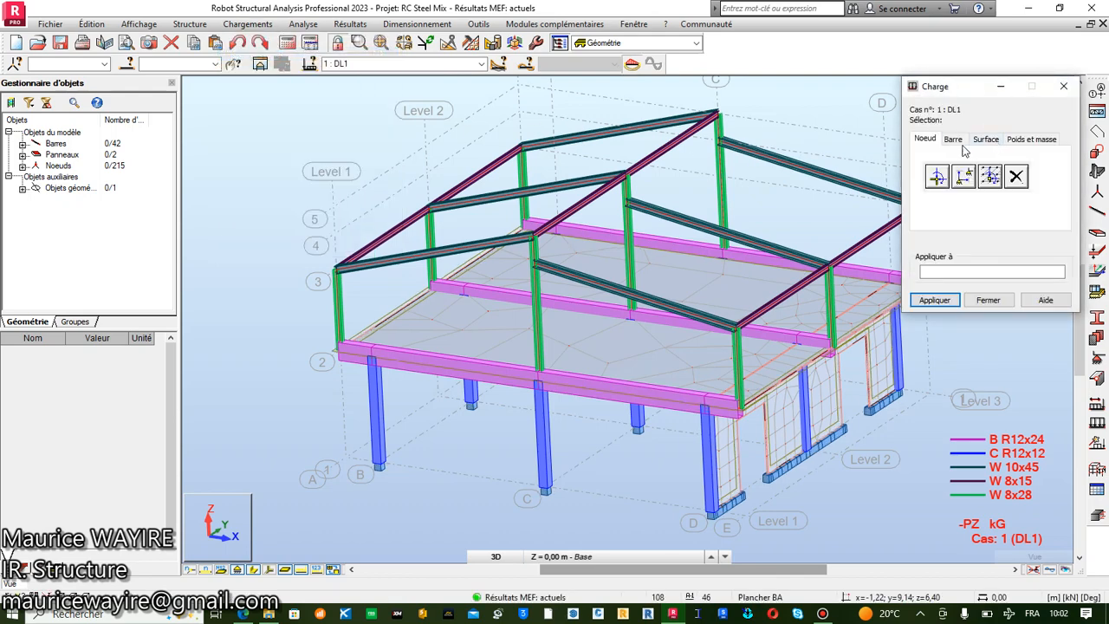
{"action": "left_click", "coordinate": [481, 64]}
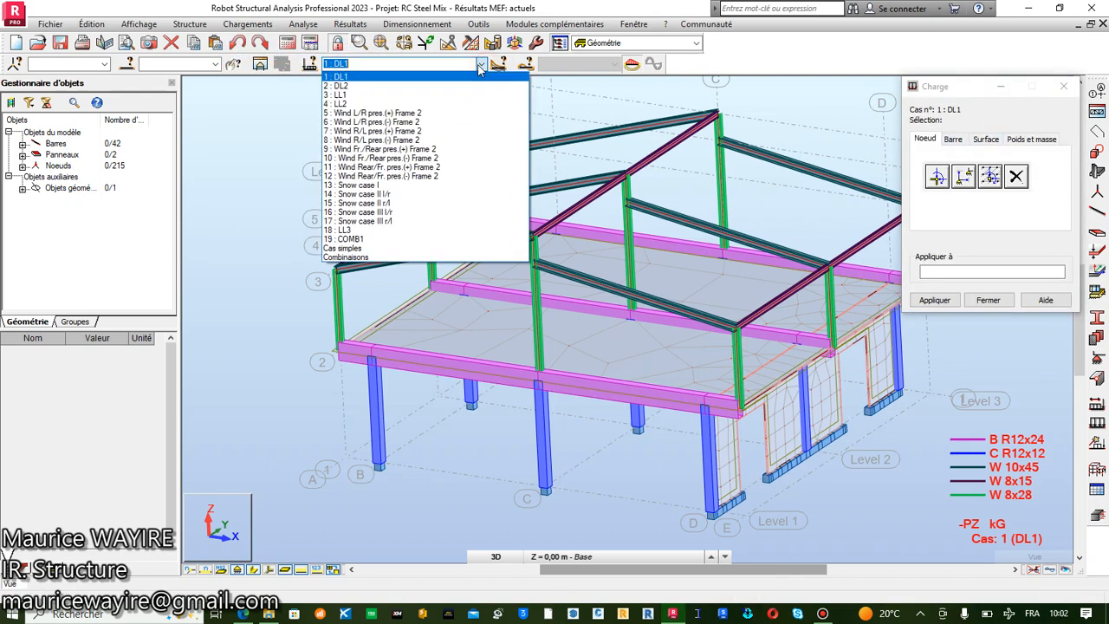
{"action": "left_click", "coordinate": [442, 95]}
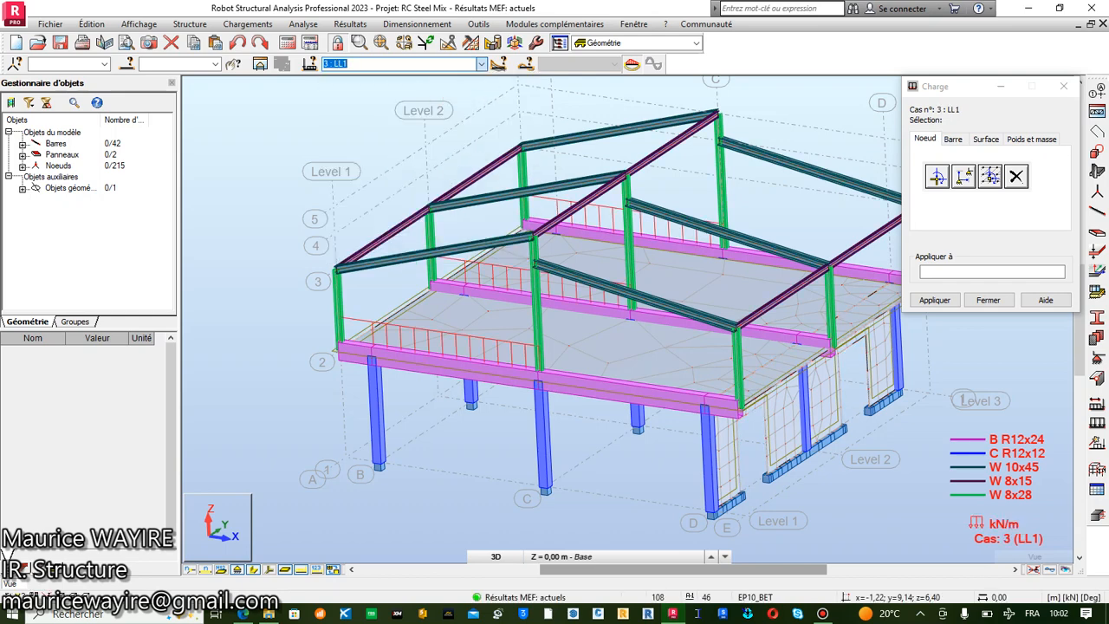
{"action": "left_click", "coordinate": [481, 64]}
{"action": "left_click", "coordinate": [421, 105]}
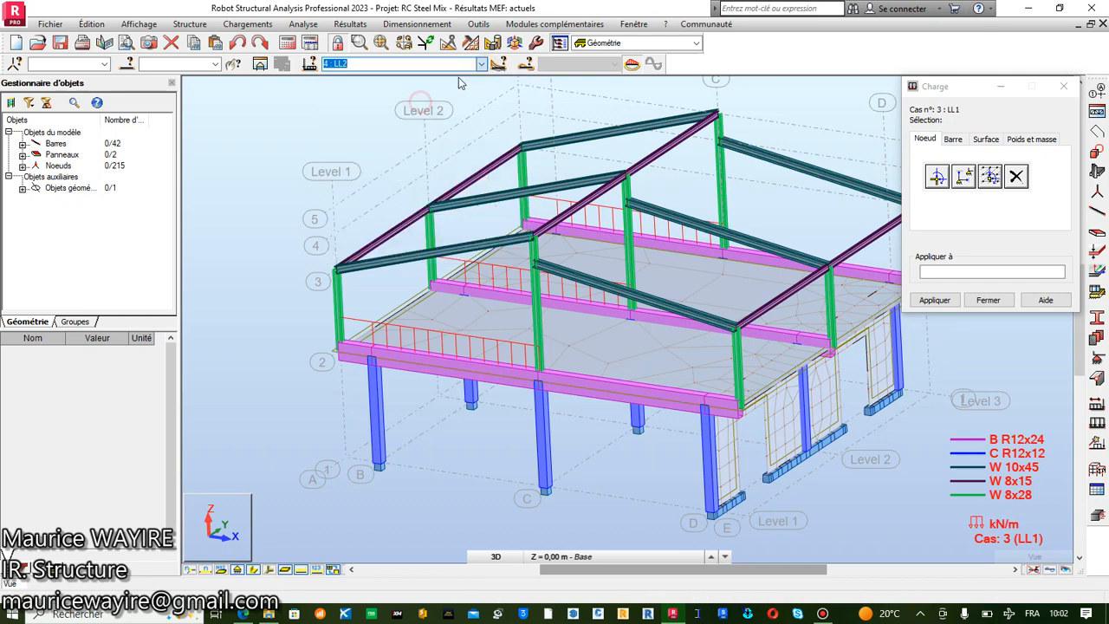
{"action": "left_click", "coordinate": [480, 64]}
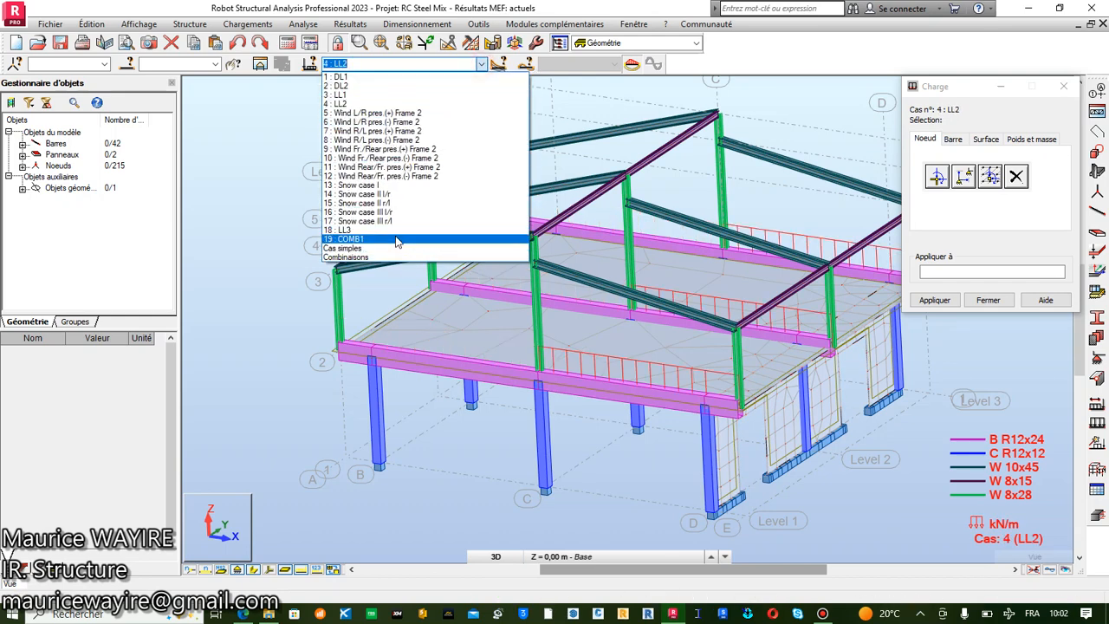
{"action": "left_click", "coordinate": [398, 243]}
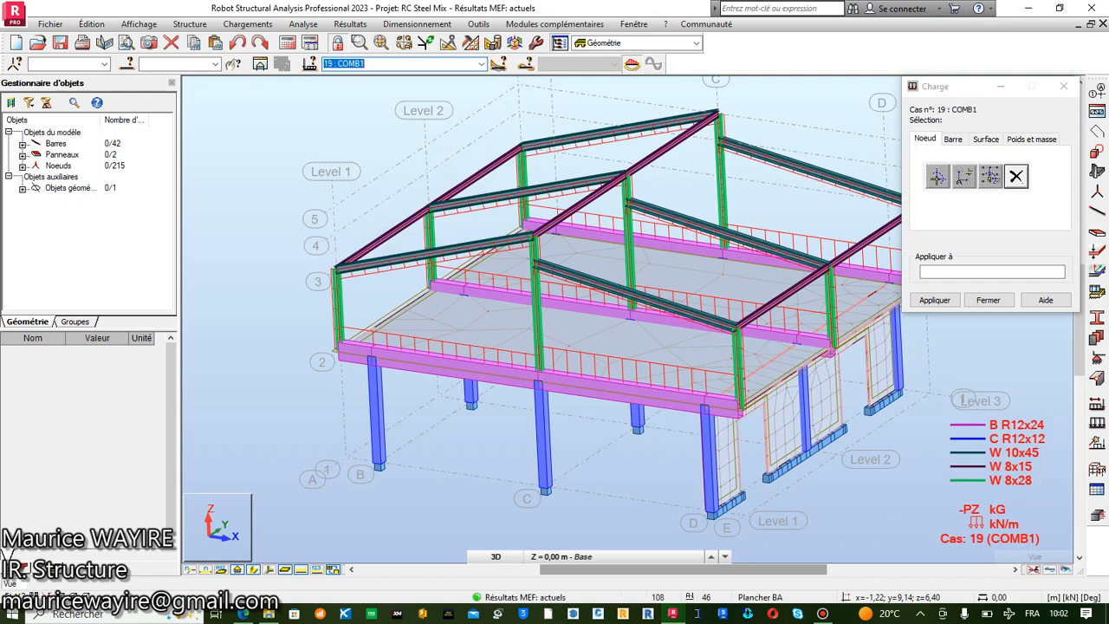
{"action": "left_click", "coordinate": [480, 64]}
{"action": "left_click", "coordinate": [421, 77]}
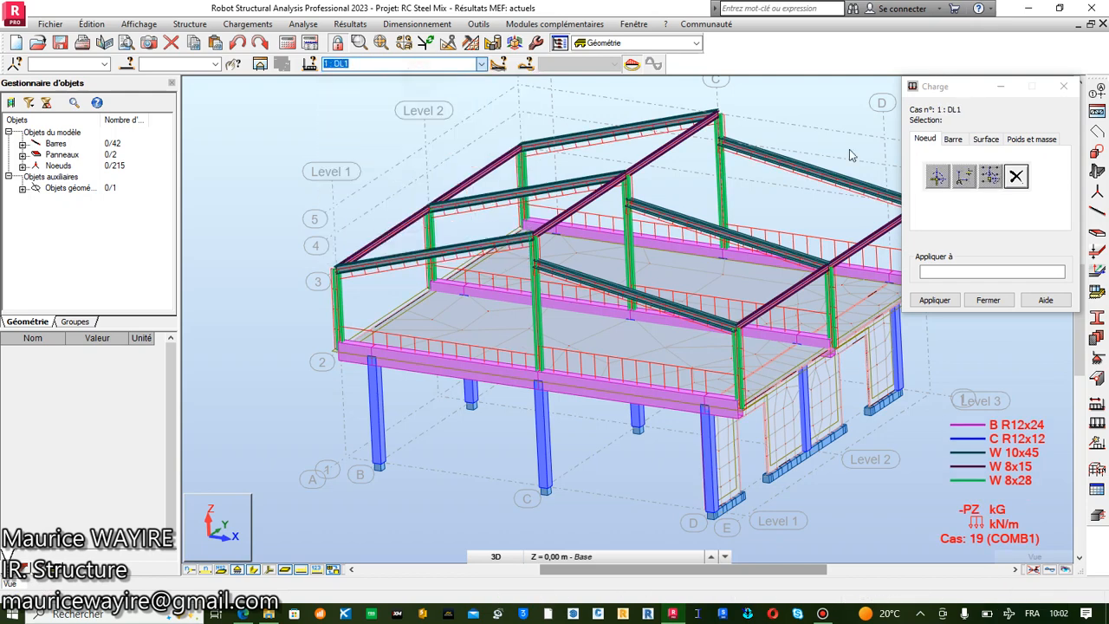
{"action": "left_click", "coordinate": [1063, 86]}
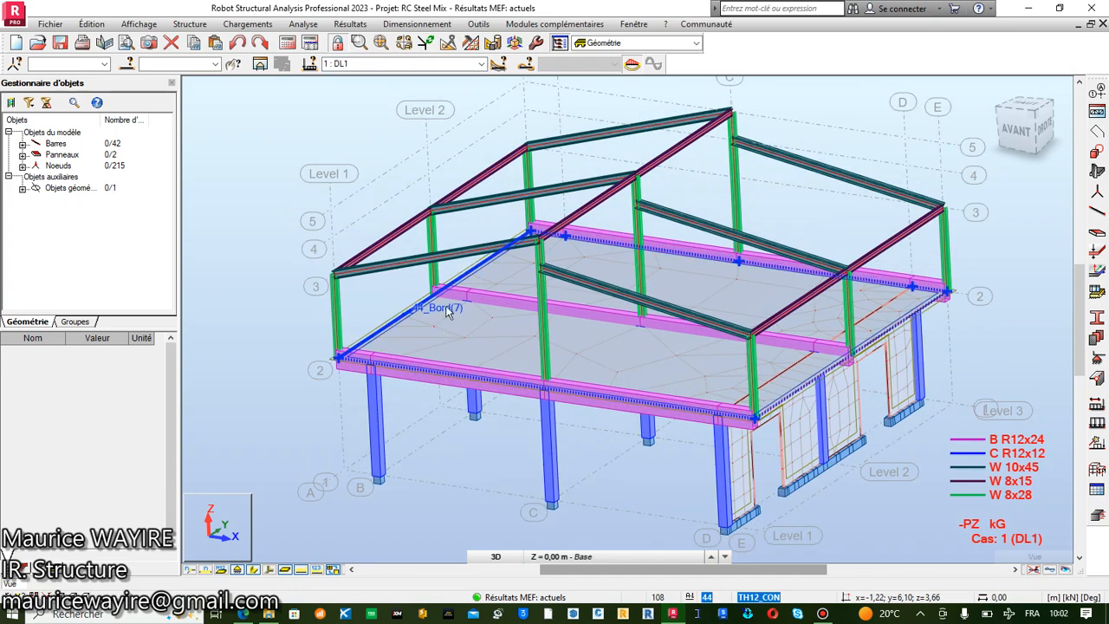
Start the steel connection design (Dimensionnement assemblages acier) for the structure.
{"action": "scroll", "coordinate": [448, 306], "scroll_direction": "down", "scroll_amount": 1}
{"action": "scroll", "coordinate": [486, 157], "scroll_direction": "up", "scroll_amount": 1}
{"action": "scroll", "coordinate": [485, 161], "scroll_direction": "down", "scroll_amount": 1}
{"action": "scroll", "coordinate": [573, 314], "scroll_direction": "up", "scroll_amount": 1}
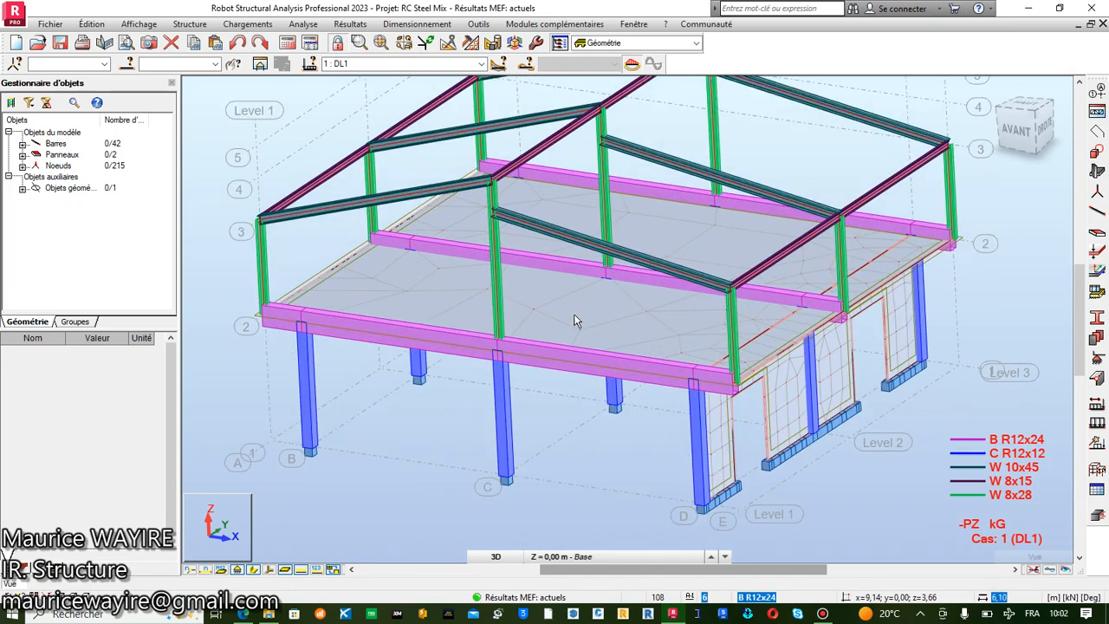
{"action": "scroll", "coordinate": [567, 165], "scroll_direction": "down", "scroll_amount": 1}
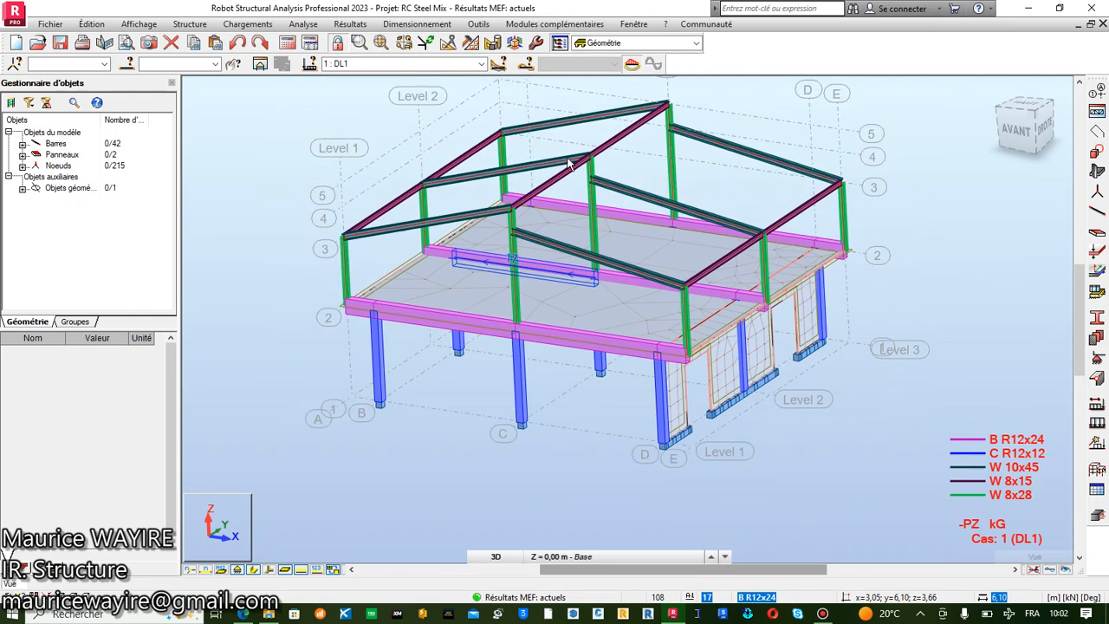
{"action": "left_click", "coordinate": [416, 24]}
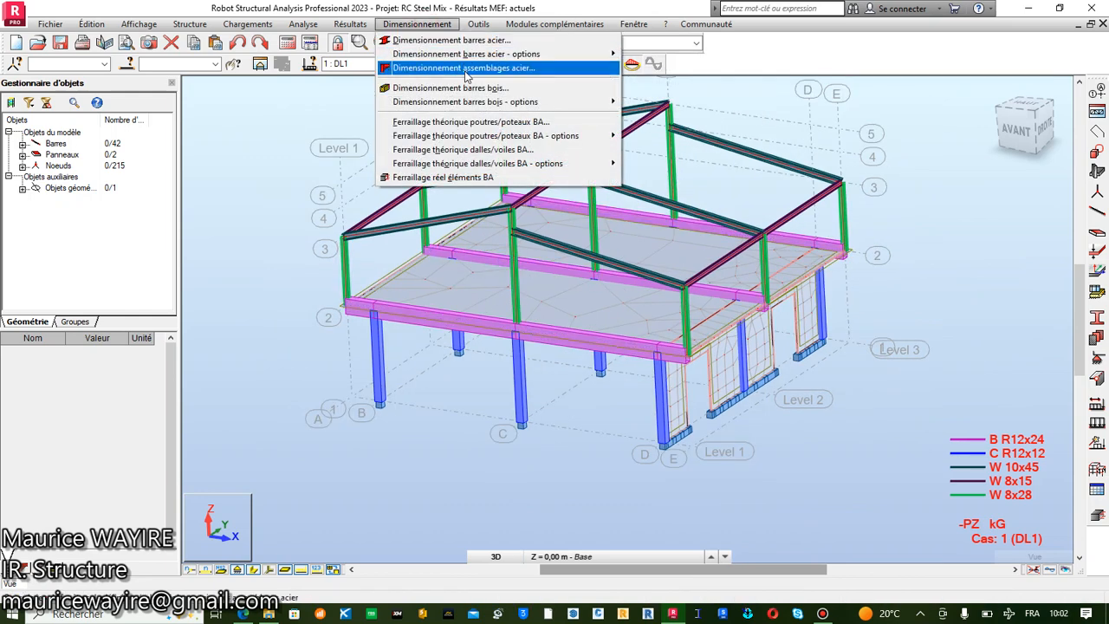
{"action": "left_click", "coordinate": [465, 71]}
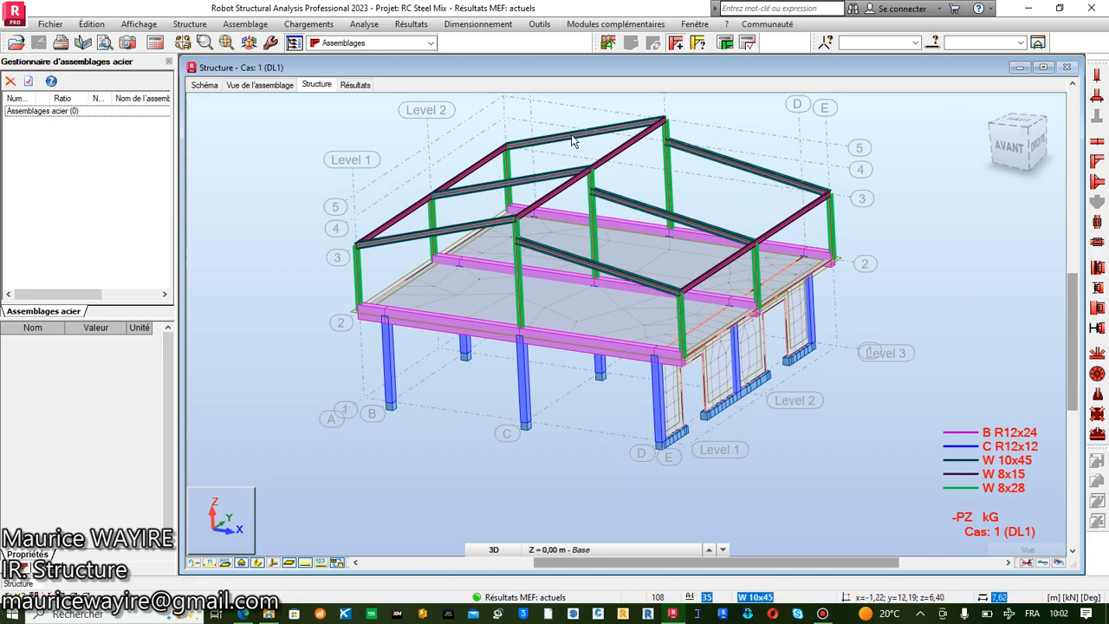
Create a steel connection between the front central W 8x28 column (bar 9) and the W 10x45 sloping beam (bar 12) framing into it.
{"action": "scroll", "coordinate": [572, 142], "scroll_direction": "up", "scroll_amount": 2}
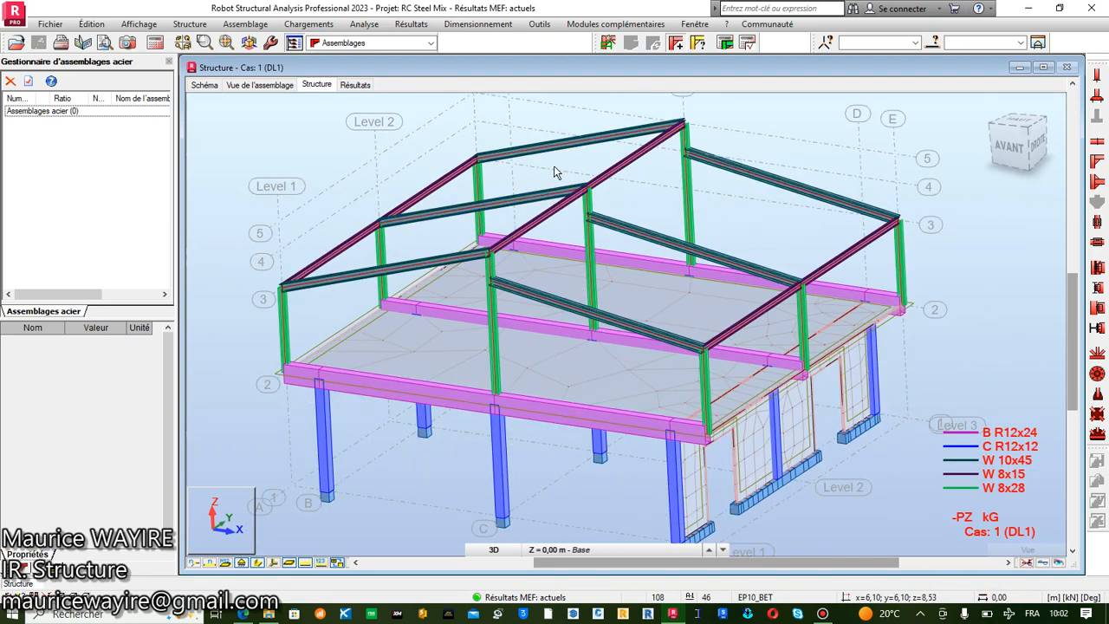
{"action": "scroll", "coordinate": [607, 163], "scroll_direction": "down", "scroll_amount": 4}
{"action": "scroll", "coordinate": [505, 209], "scroll_direction": "up", "scroll_amount": 5}
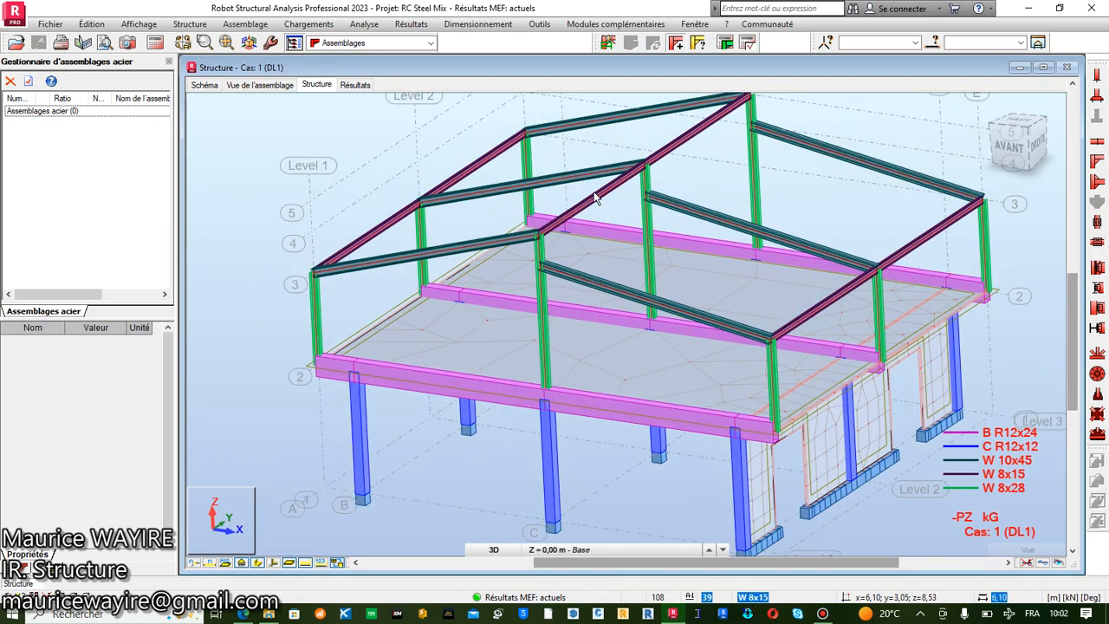
{"action": "scroll", "coordinate": [595, 196], "scroll_direction": "down", "scroll_amount": 1}
{"action": "scroll", "coordinate": [568, 277], "scroll_direction": "up", "scroll_amount": 5}
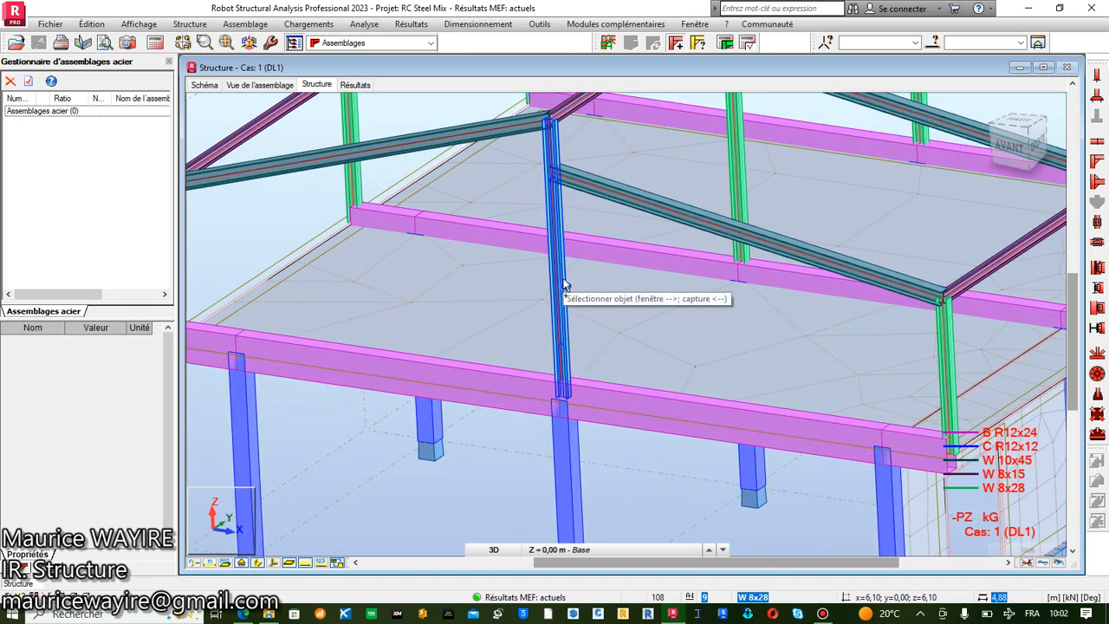
{"action": "left_click", "coordinate": [563, 285]}
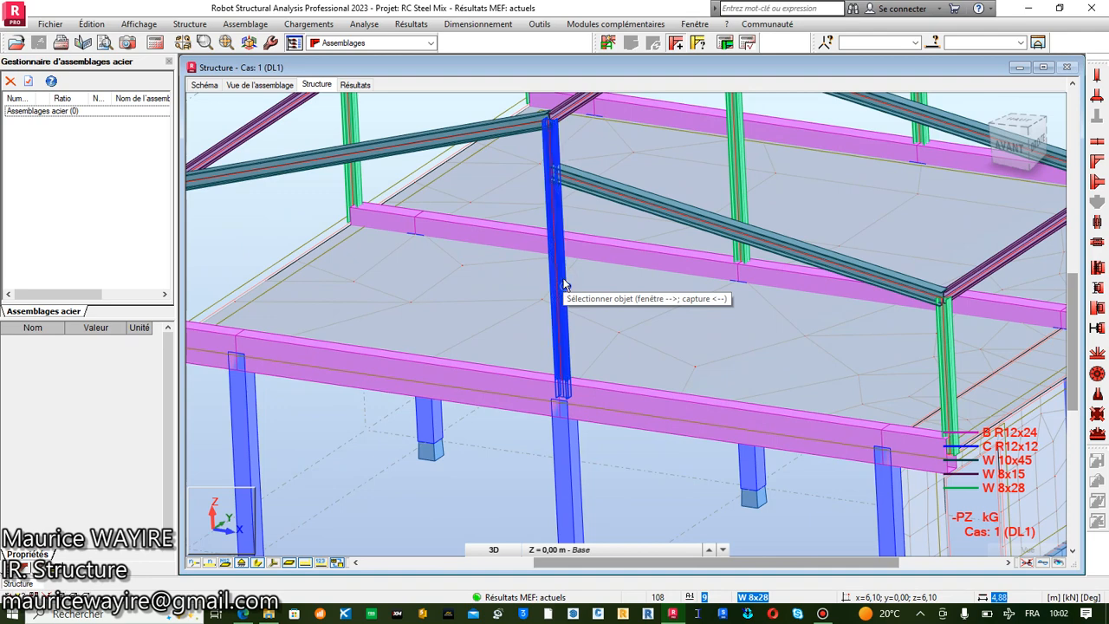
{"action": "left_click", "coordinate": [631, 208], "text": "ctrl"}
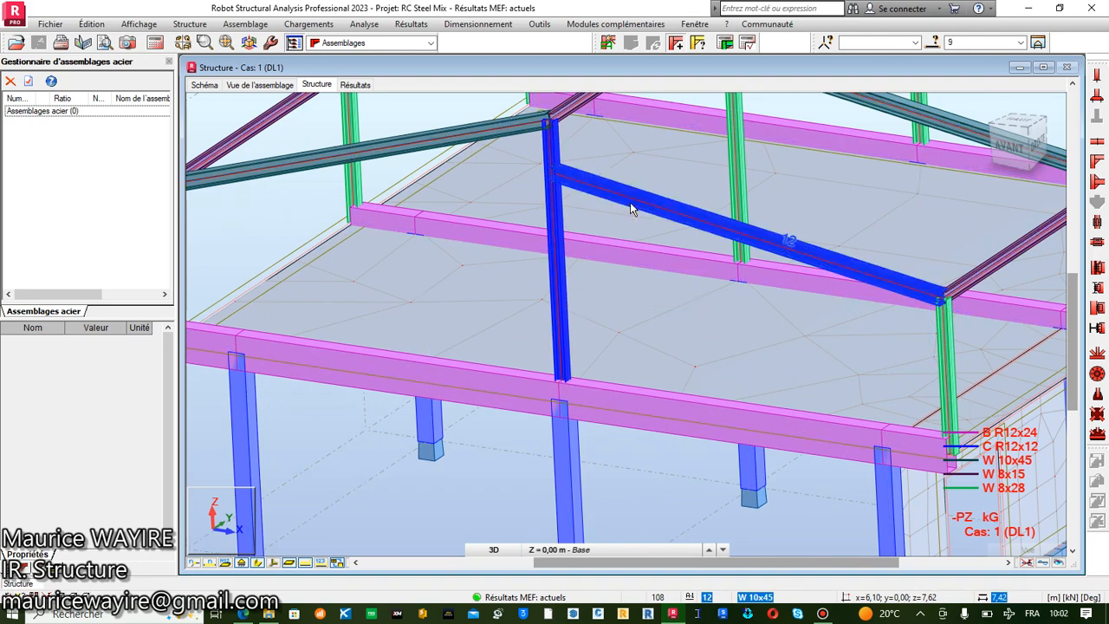
{"action": "left_click", "coordinate": [607, 45]}
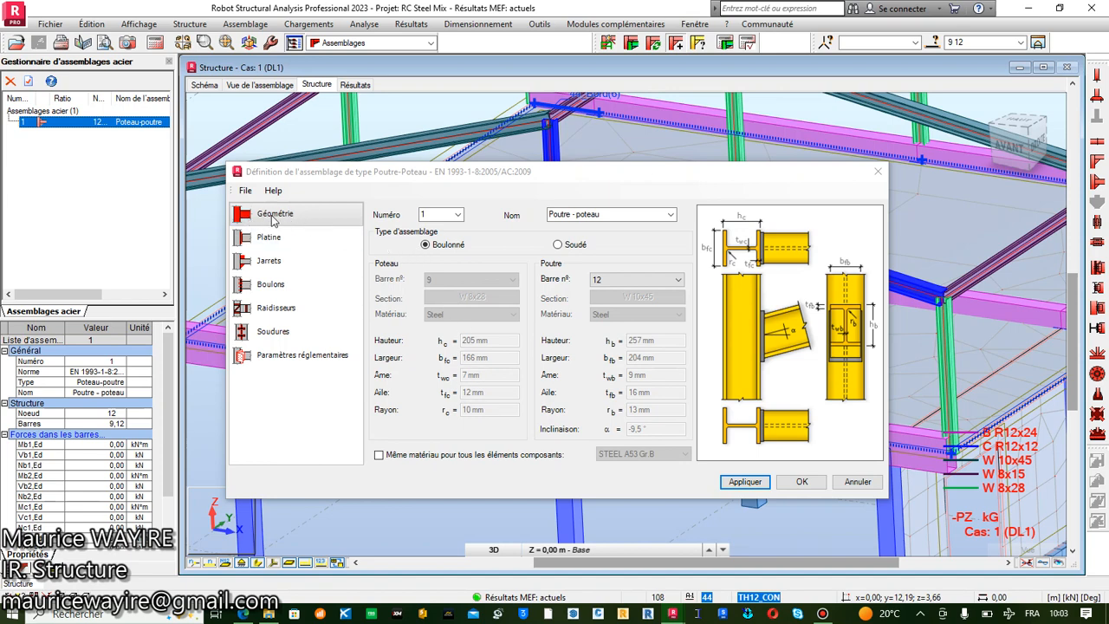
Preview the welded (Soudé) connection type for the beam-column joint and switch back to bolted (Boulonné).
{"action": "left_click", "coordinate": [425, 246]}
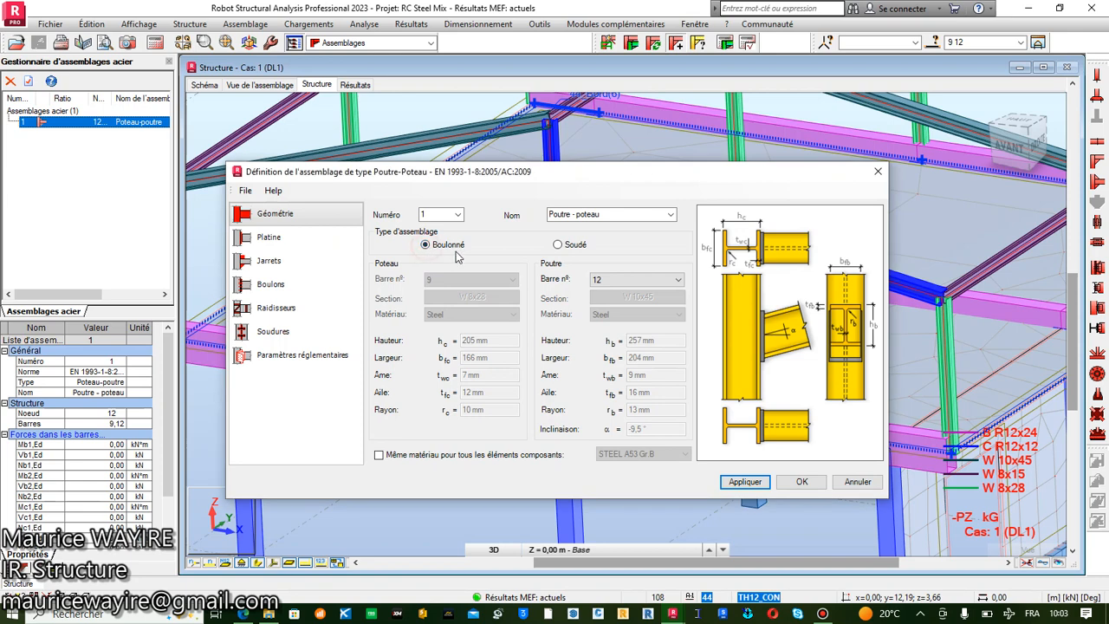
{"action": "left_click", "coordinate": [558, 245]}
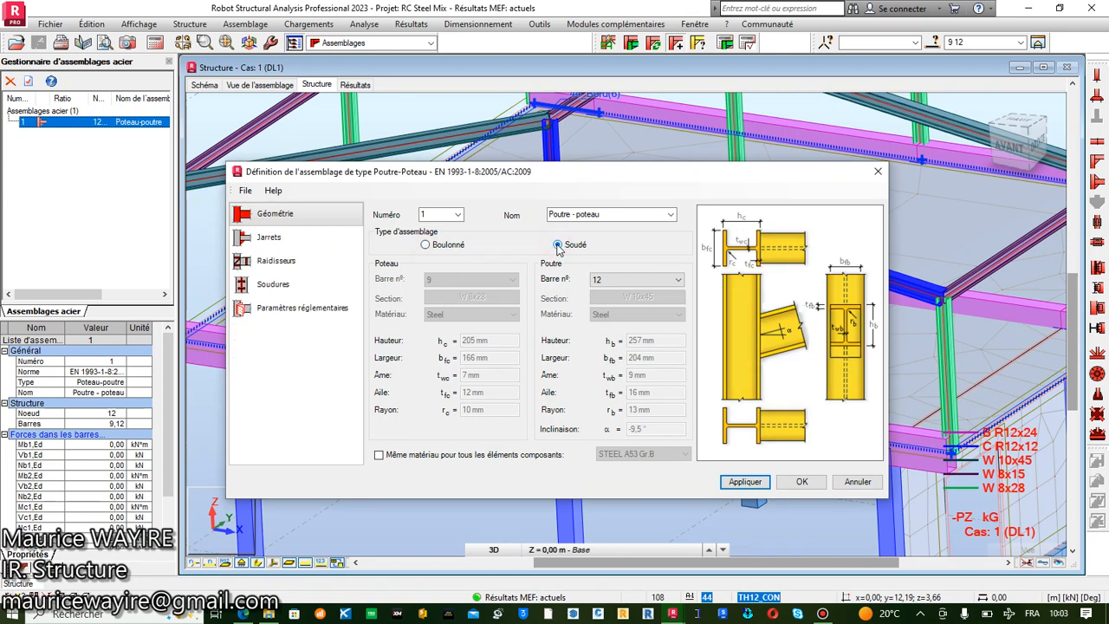
{"action": "left_click", "coordinate": [426, 244]}
Set the connection's end plate height to 300 mm and its width to 220 mm.
{"action": "left_click", "coordinate": [248, 236]}
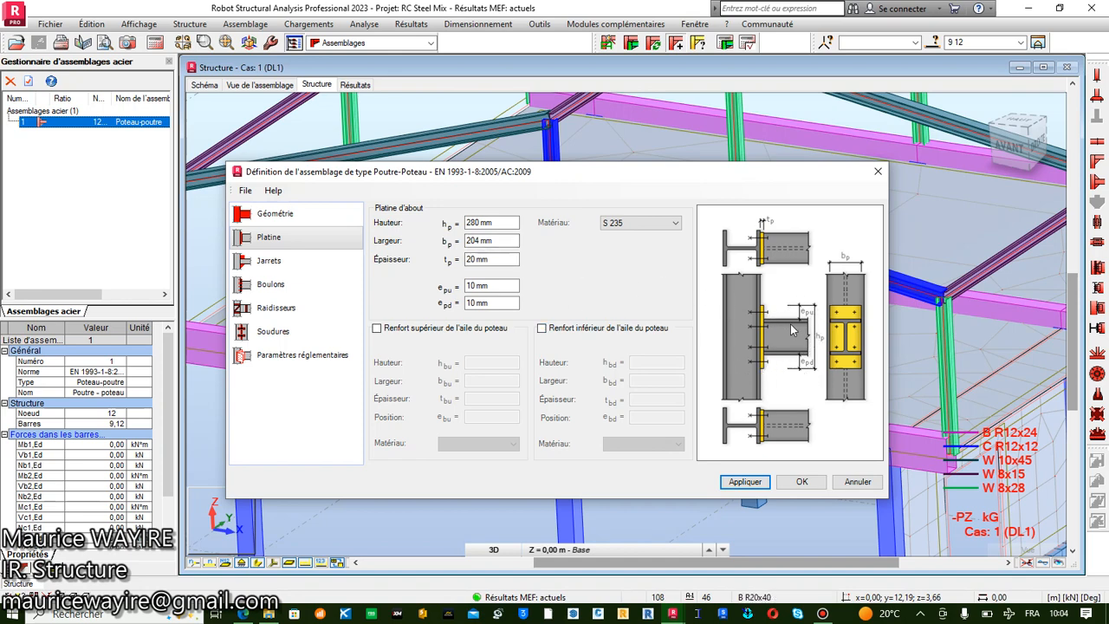
{"action": "double_click", "coordinate": [483, 223]}
{"action": "type", "text": "2"}
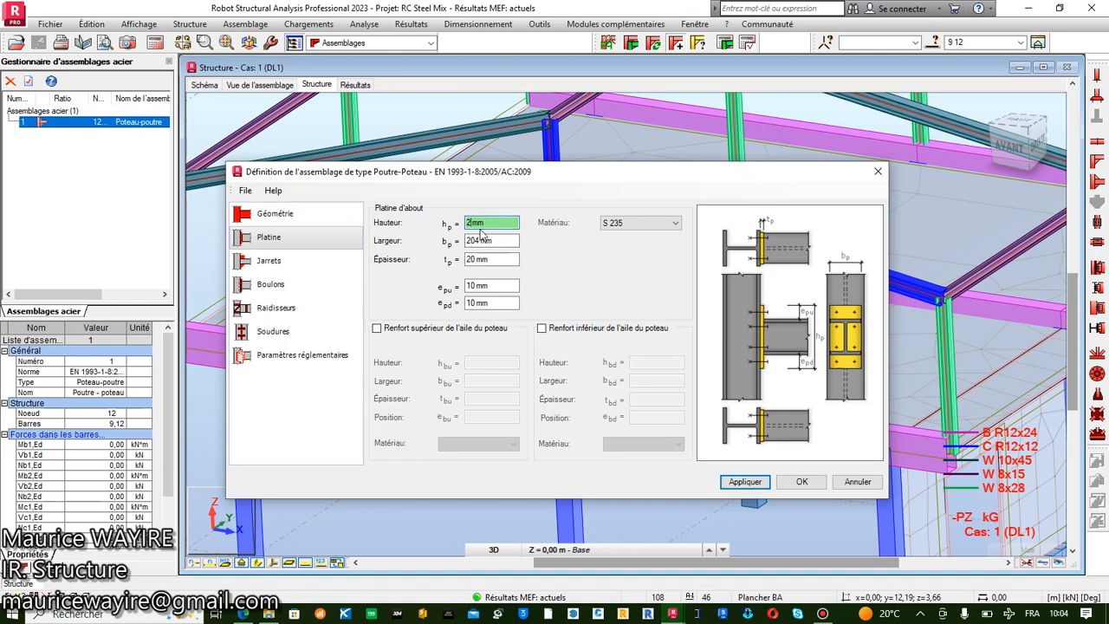
{"action": "key", "text": "BackSpace"}
{"action": "type", "text": "300"}
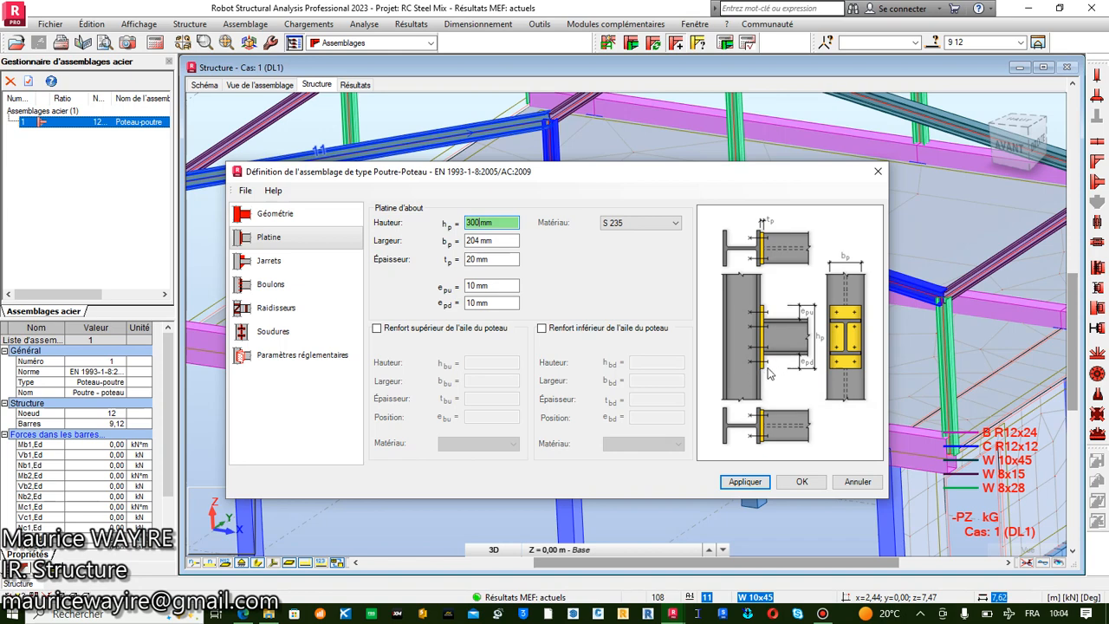
{"action": "left_click", "coordinate": [478, 236]}
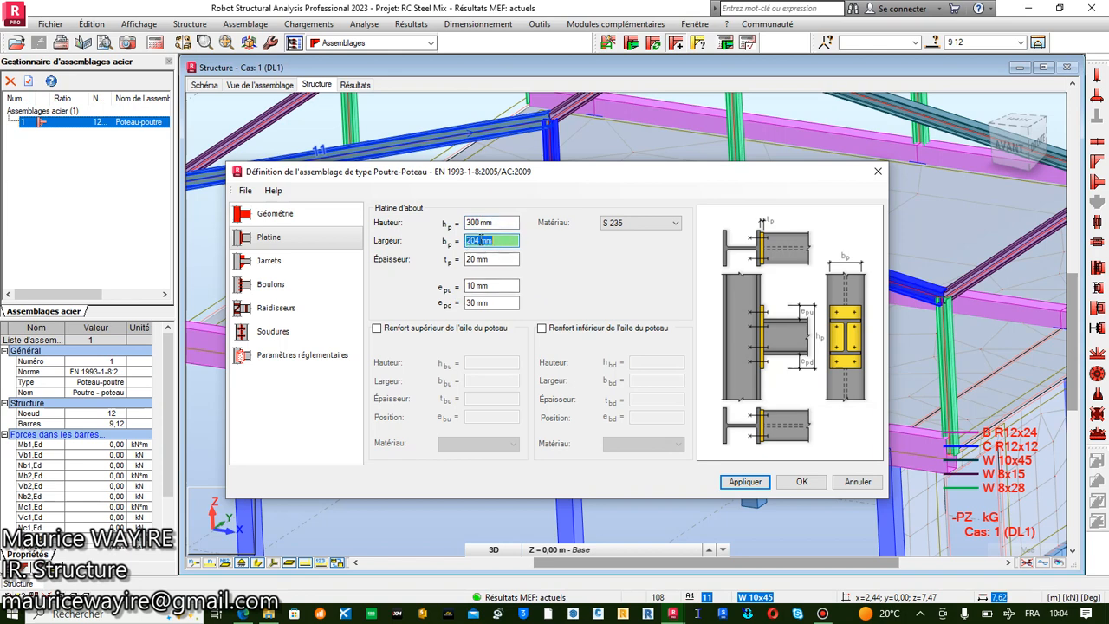
{"action": "left_click", "coordinate": [478, 240]}
{"action": "type", "text": "20"}
Set the end plate thickness to 30 mm and its material to ACIER.
{"action": "left_click", "coordinate": [502, 260]}
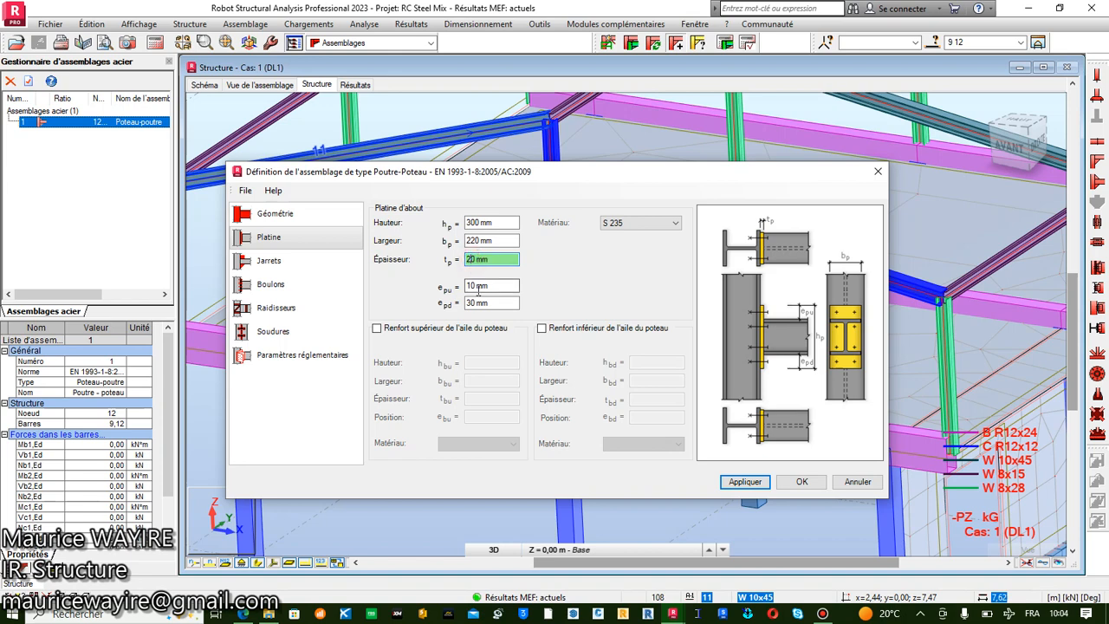
{"action": "type", "text": "30"}
{"action": "key", "text": "Tab"}
{"action": "key", "text": "Tab"}
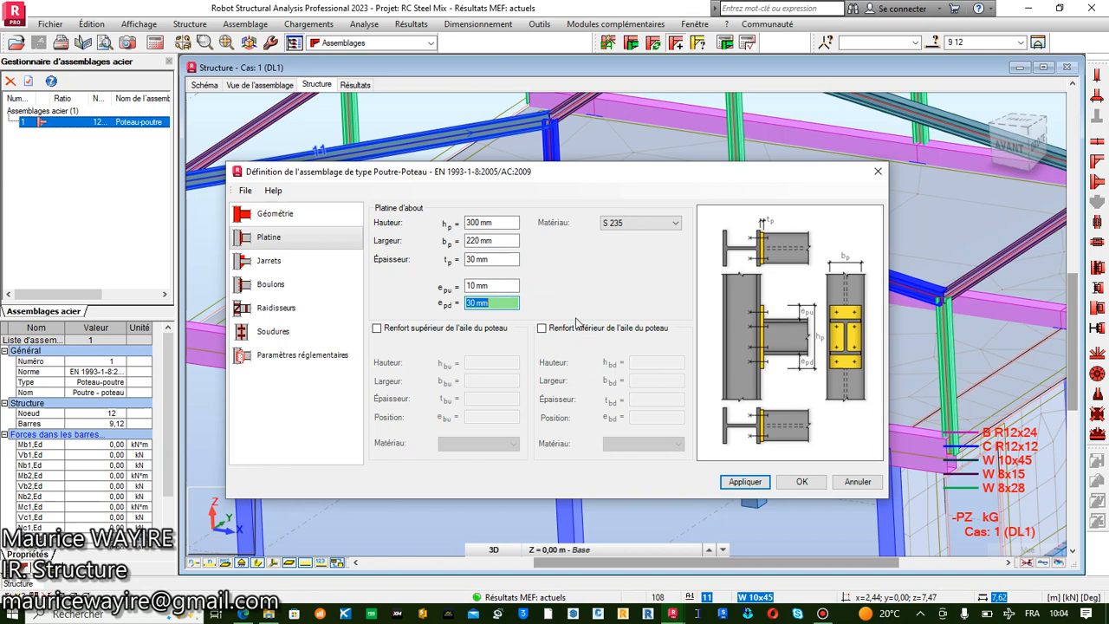
{"action": "left_click", "coordinate": [502, 285]}
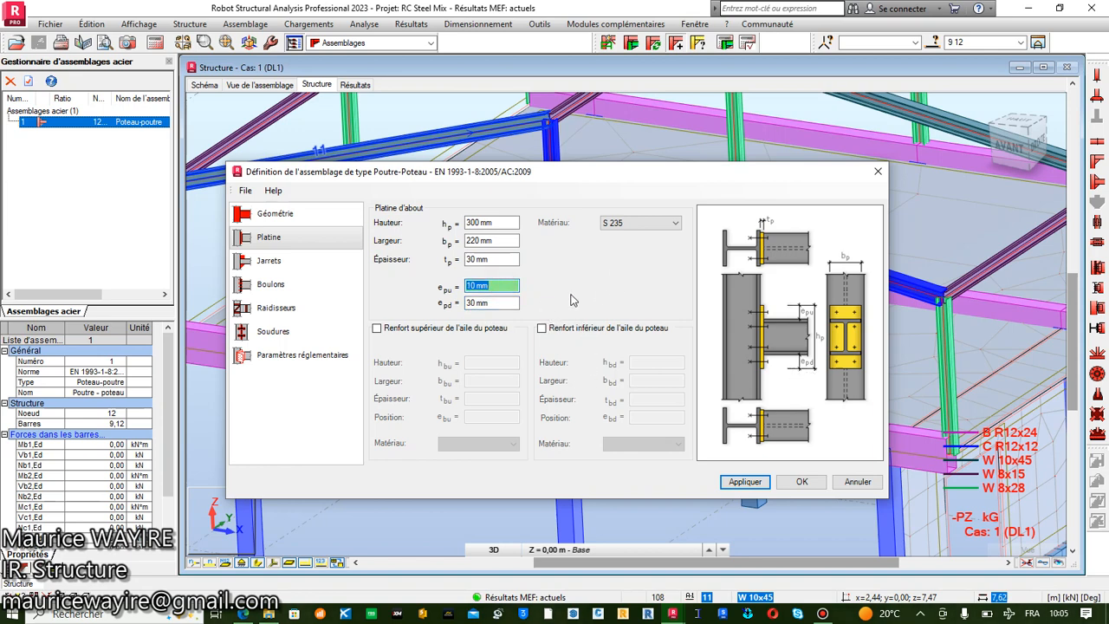
{"action": "left_click", "coordinate": [675, 224]}
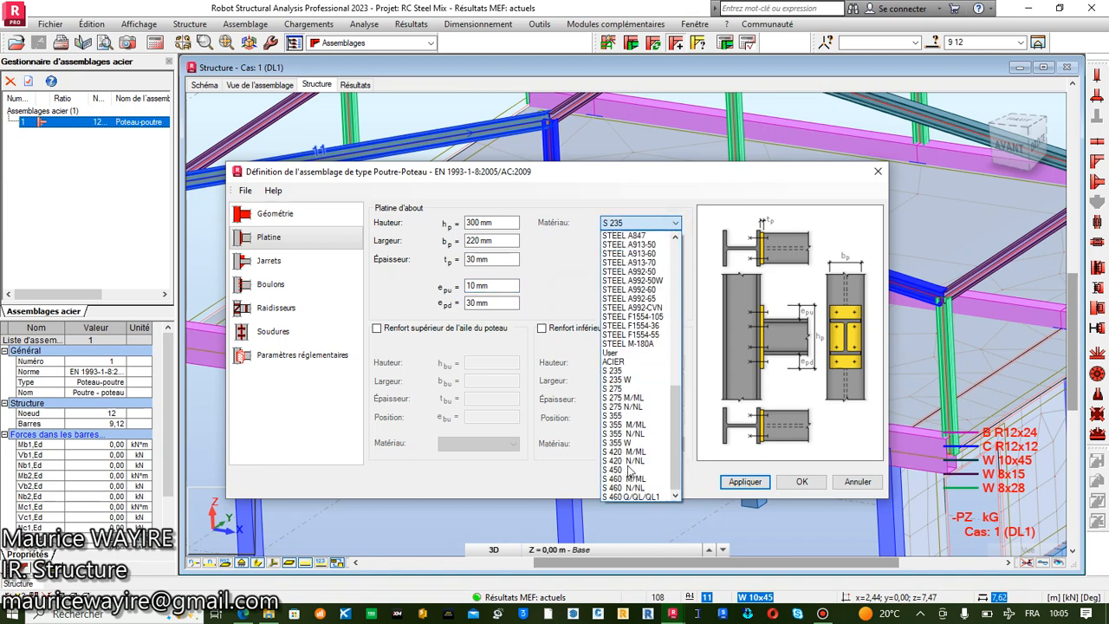
{"action": "left_click", "coordinate": [630, 363]}
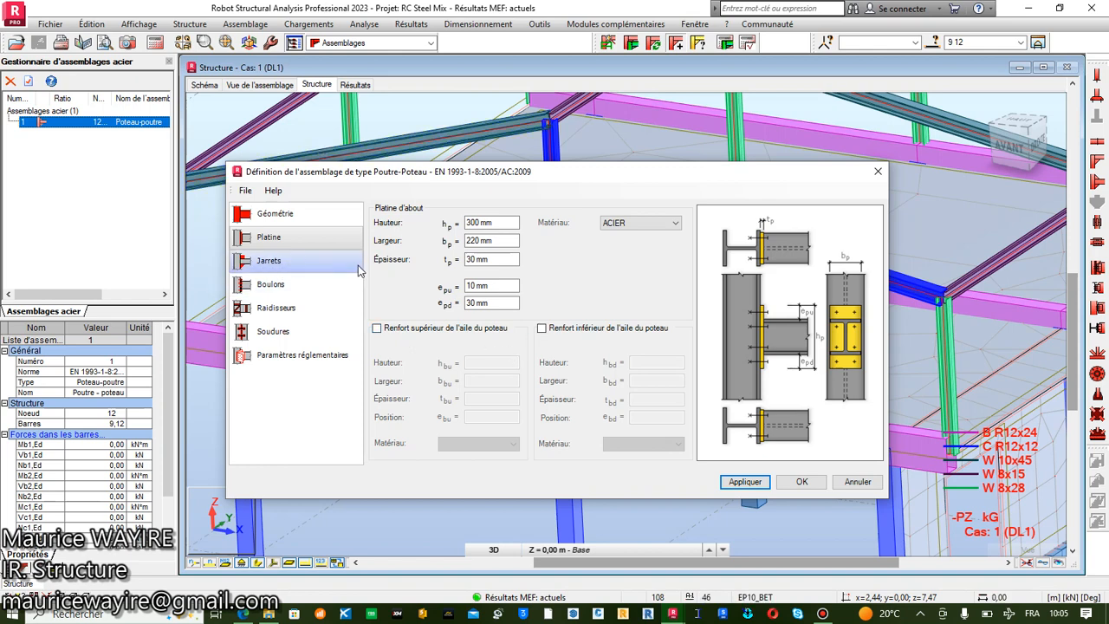
Open the connection's haunch (Jarrets) settings and check the joint between column and beam in the model.
{"action": "left_click", "coordinate": [289, 265]}
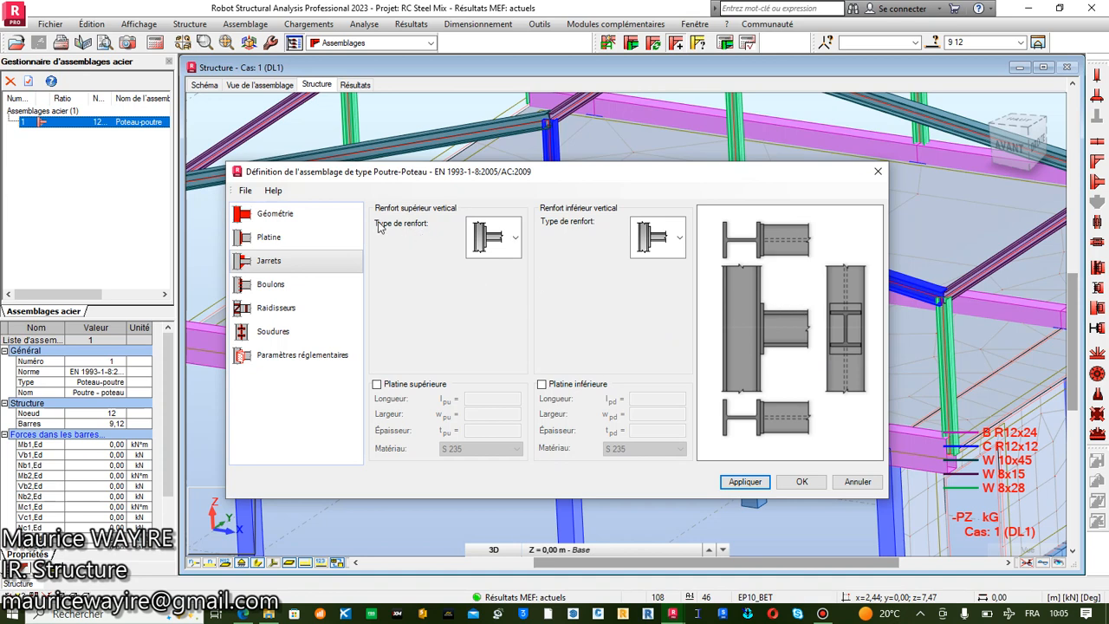
{"action": "left_click_drag", "start_coordinate": [606, 176], "coordinate": [583, 391]}
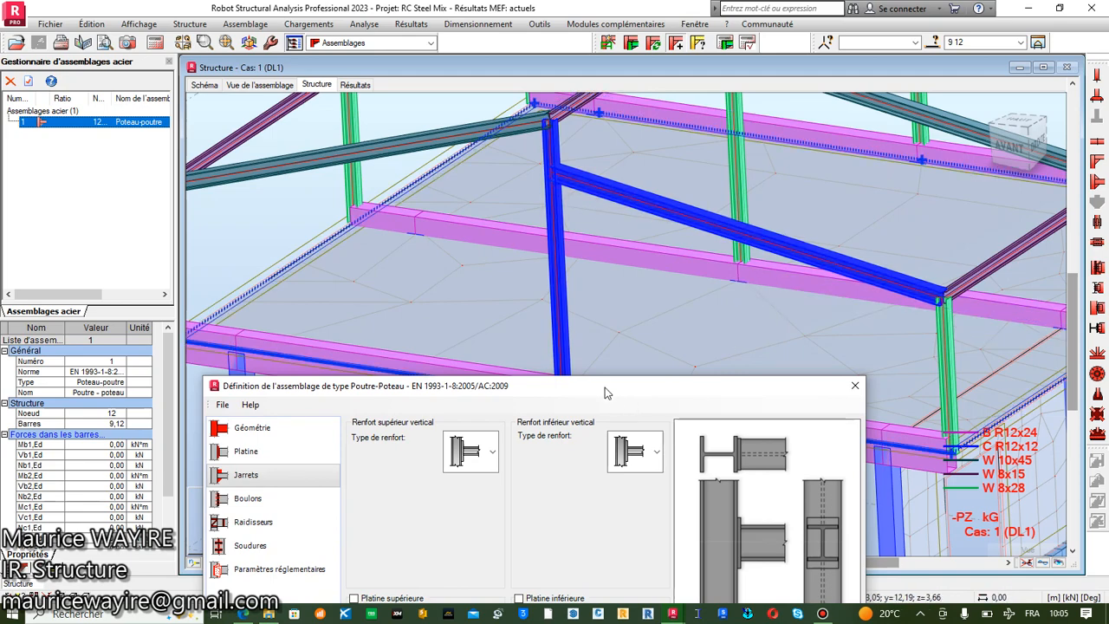
{"action": "left_click_drag", "start_coordinate": [597, 386], "coordinate": [649, 198]}
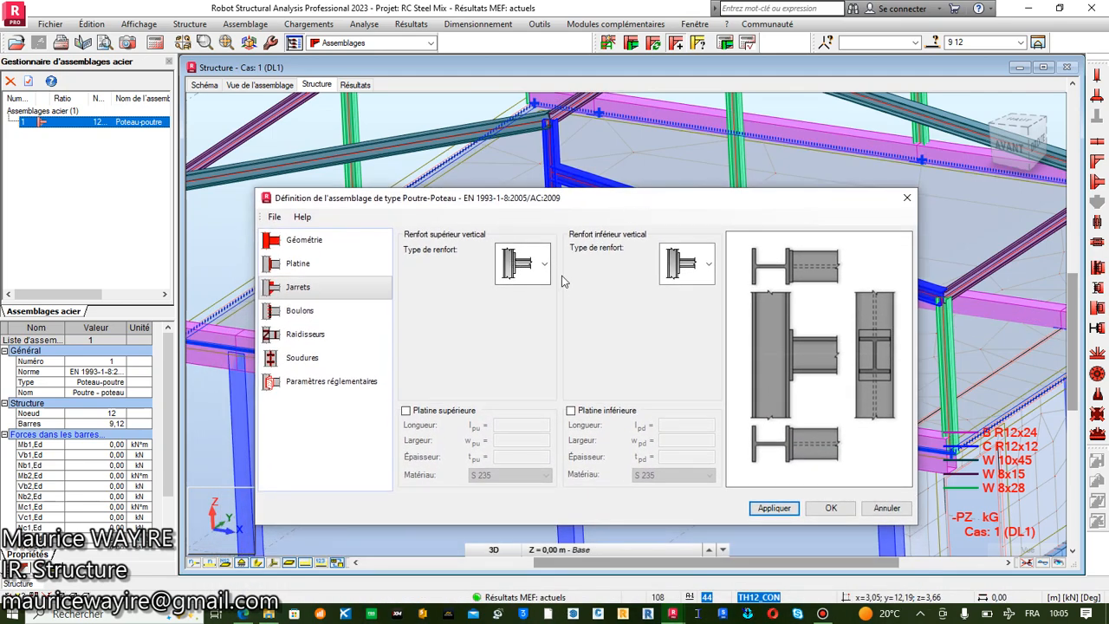
Add a lower vertical haunch reinforcement (Renfort inférieur vertical) beneath the beam of the connection.
{"action": "left_click", "coordinate": [707, 265]}
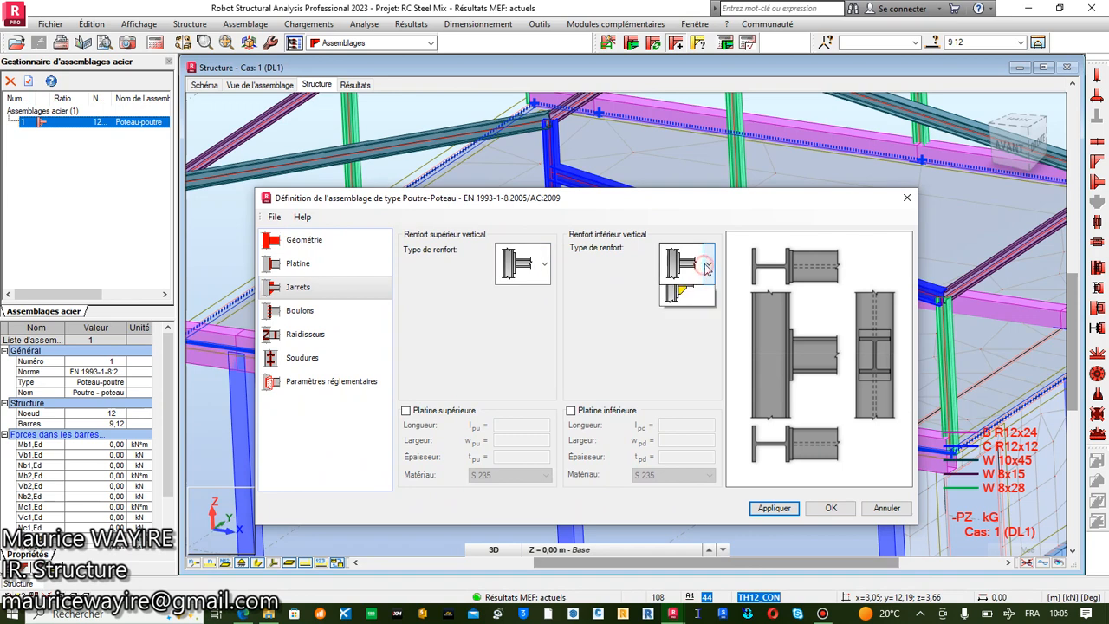
{"action": "left_click", "coordinate": [689, 350]}
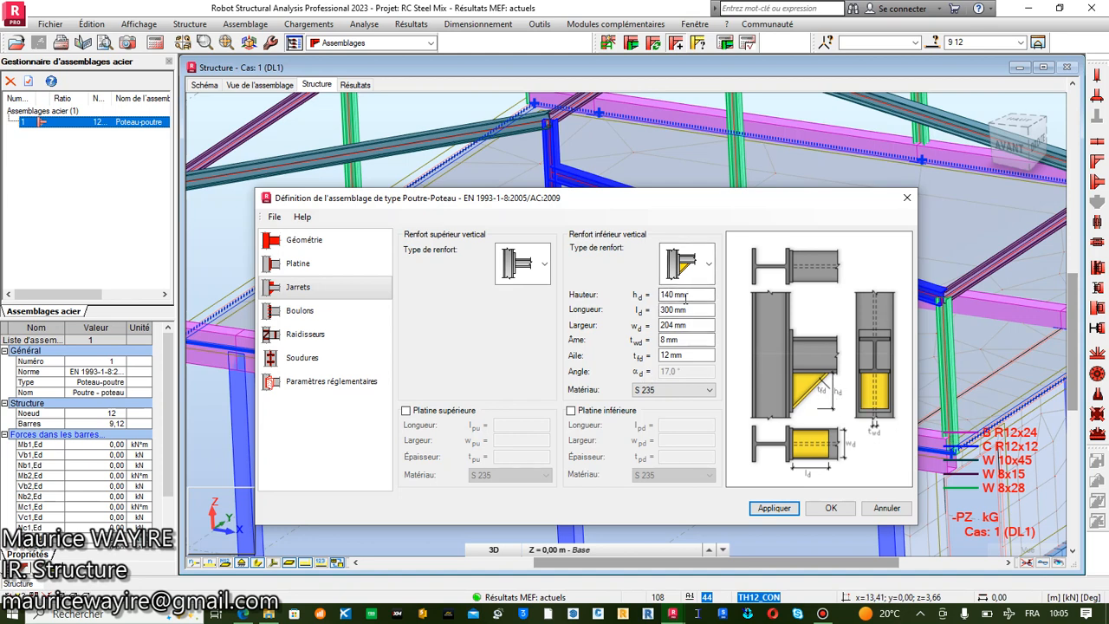
Check the available bolt diameters and set the number of bolt rows (Nb de lignes) to 4.
{"action": "left_click", "coordinate": [294, 311]}
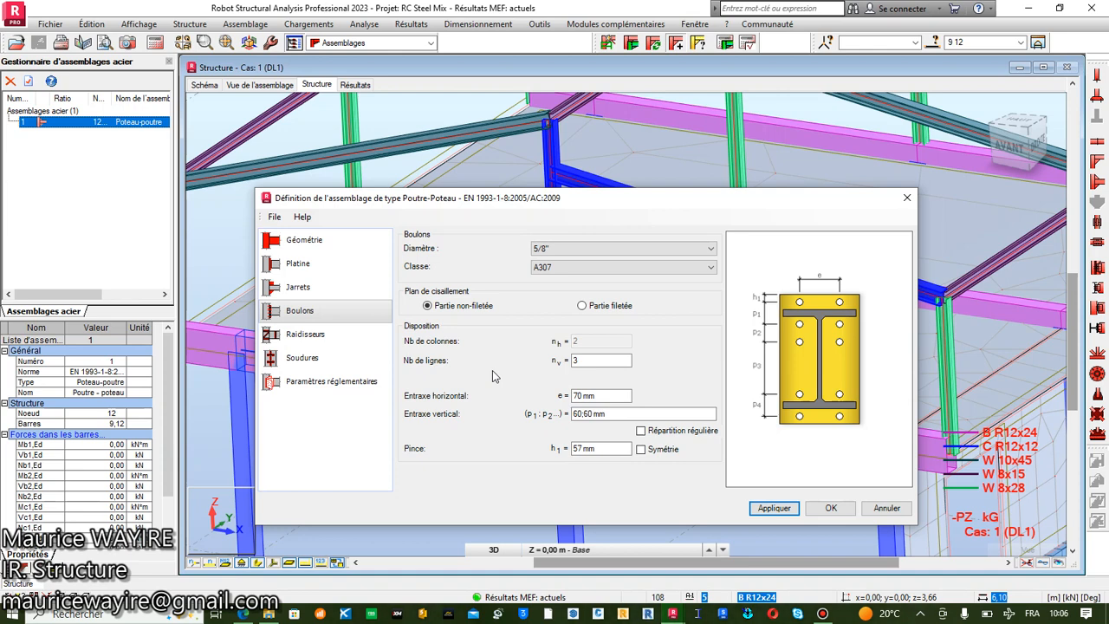
{"action": "left_click", "coordinate": [711, 270]}
{"action": "left_click", "coordinate": [712, 271]}
{"action": "left_click", "coordinate": [711, 250]}
{"action": "left_click", "coordinate": [711, 251]}
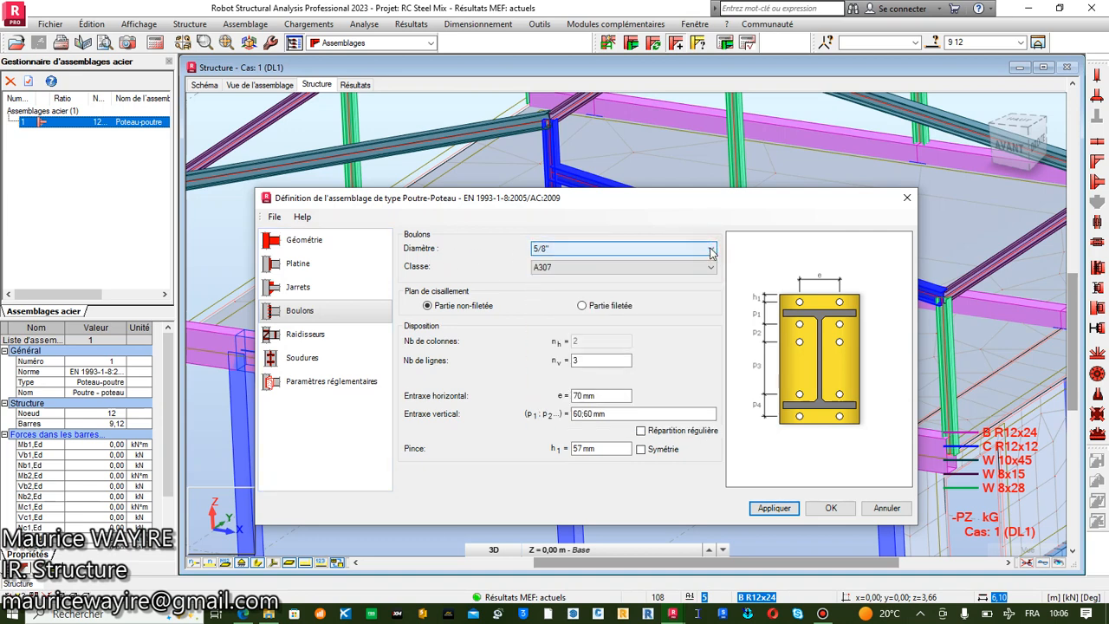
{"action": "left_click", "coordinate": [711, 250]}
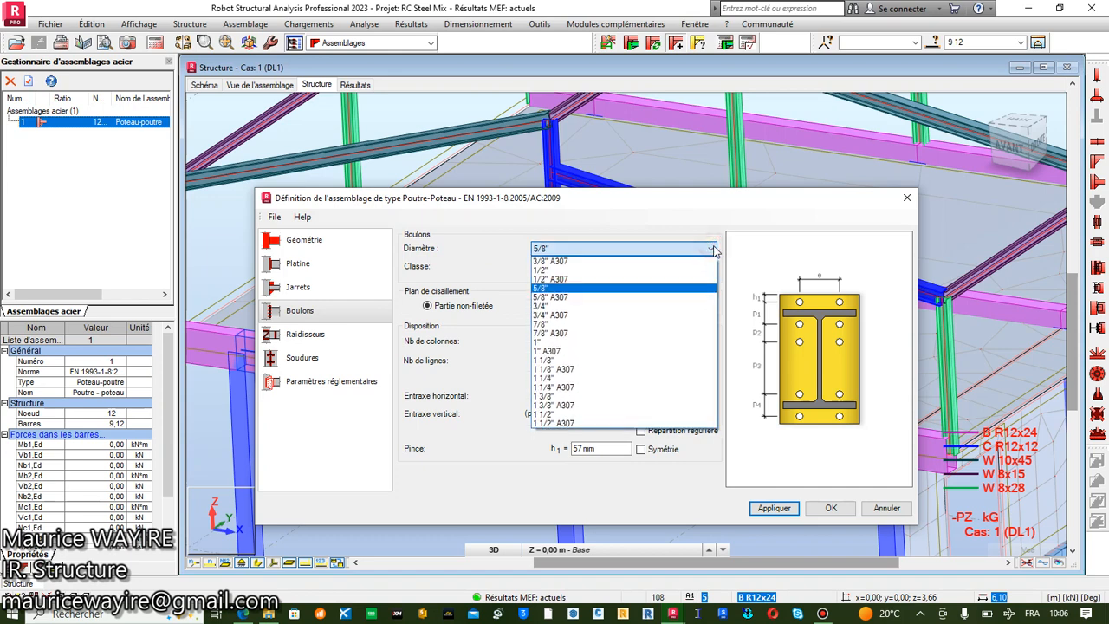
{"action": "left_click", "coordinate": [710, 250]}
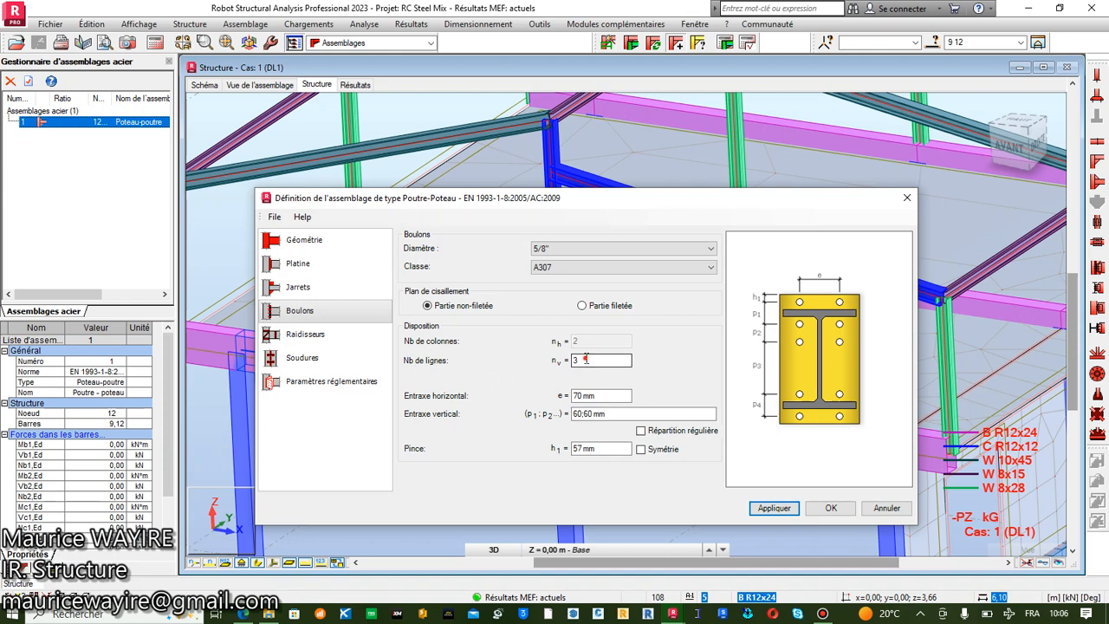
{"action": "left_click_drag", "start_coordinate": [579, 361], "coordinate": [555, 362]}
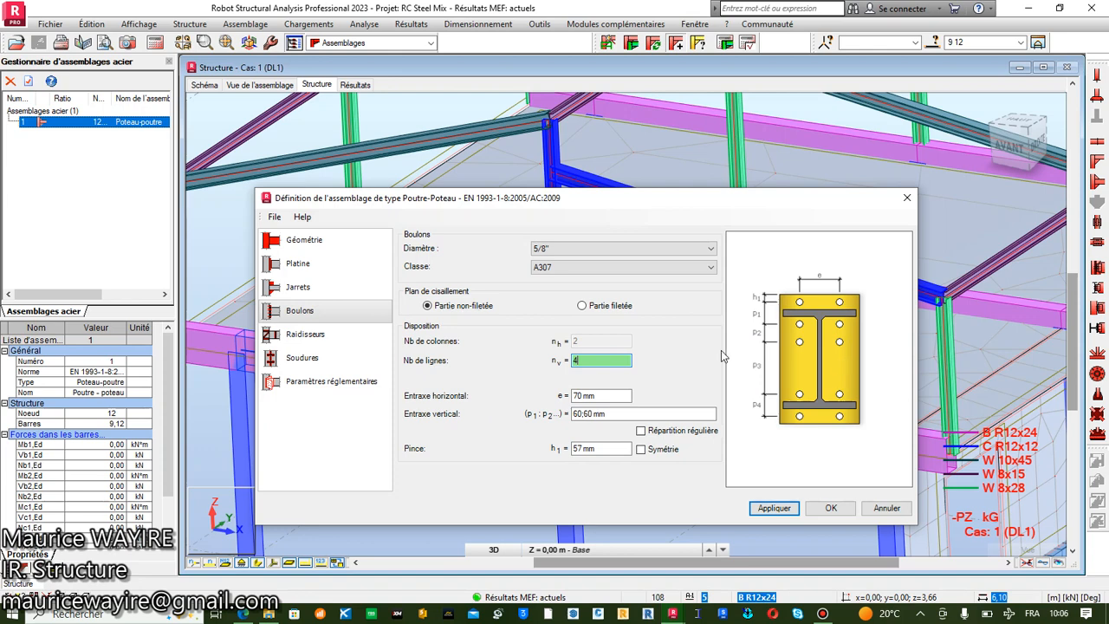
Turn off the column's horizontal stiffeners (Raidisseurs horizontaux du poteau).
{"action": "left_click", "coordinate": [306, 335]}
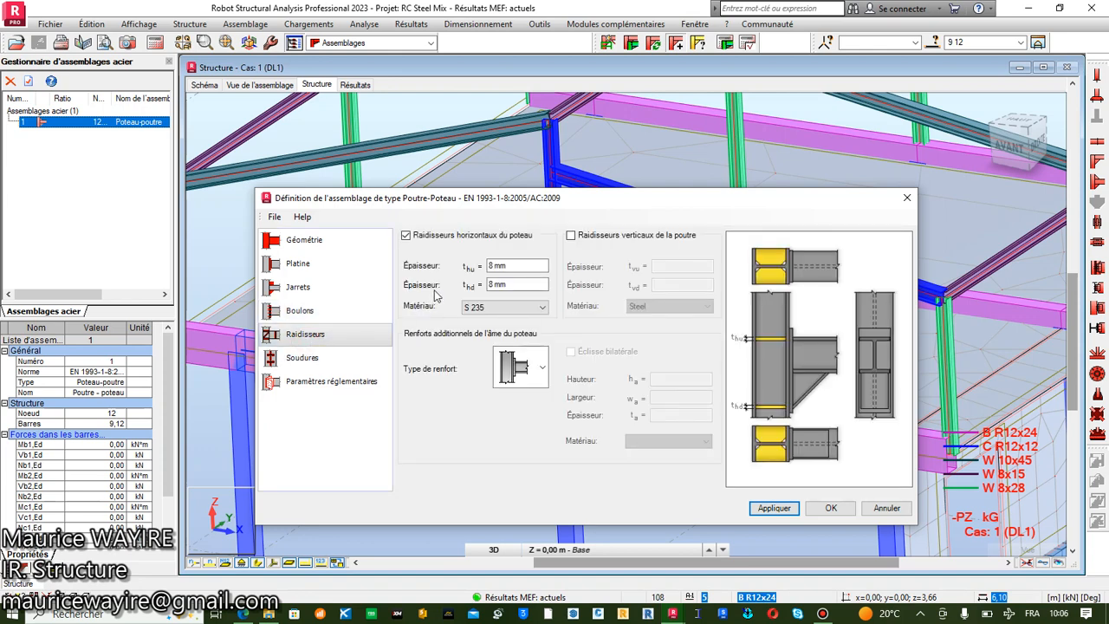
{"action": "left_click", "coordinate": [406, 236]}
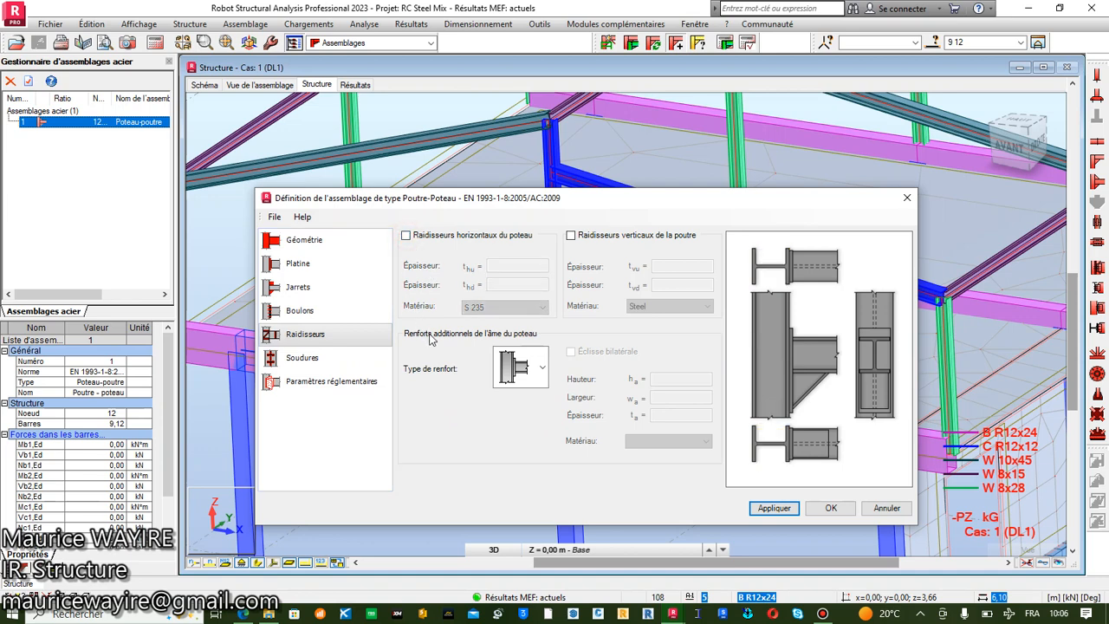
{"action": "left_click", "coordinate": [404, 236]}
Check the connection's weld (Soudures) settings and accept the connection definition.
{"action": "left_click", "coordinate": [339, 359]}
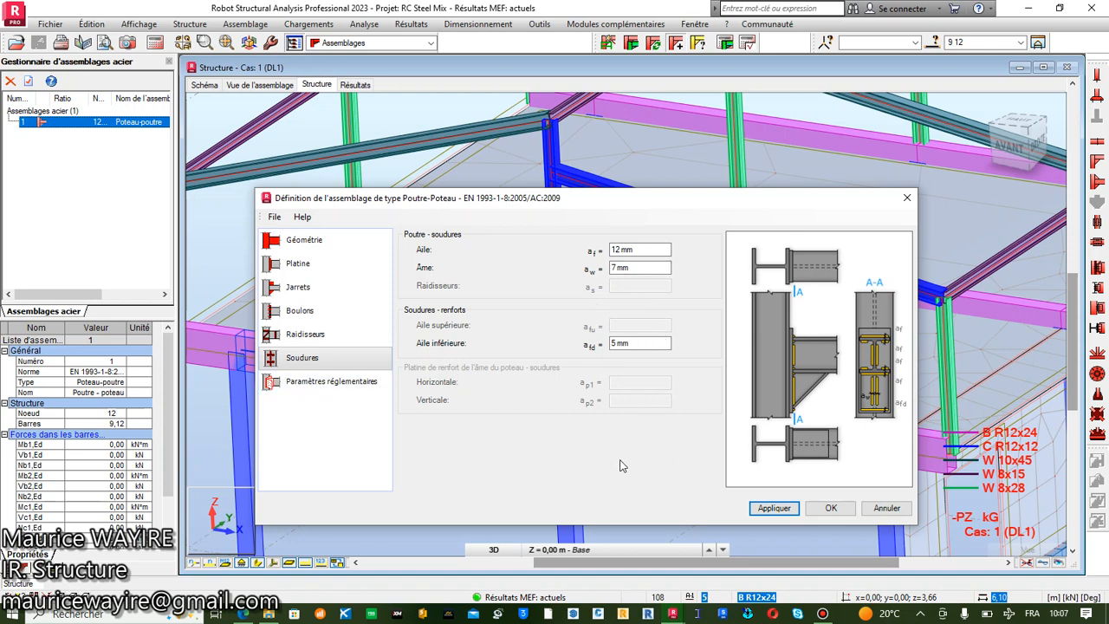
{"action": "left_click", "coordinate": [829, 510]}
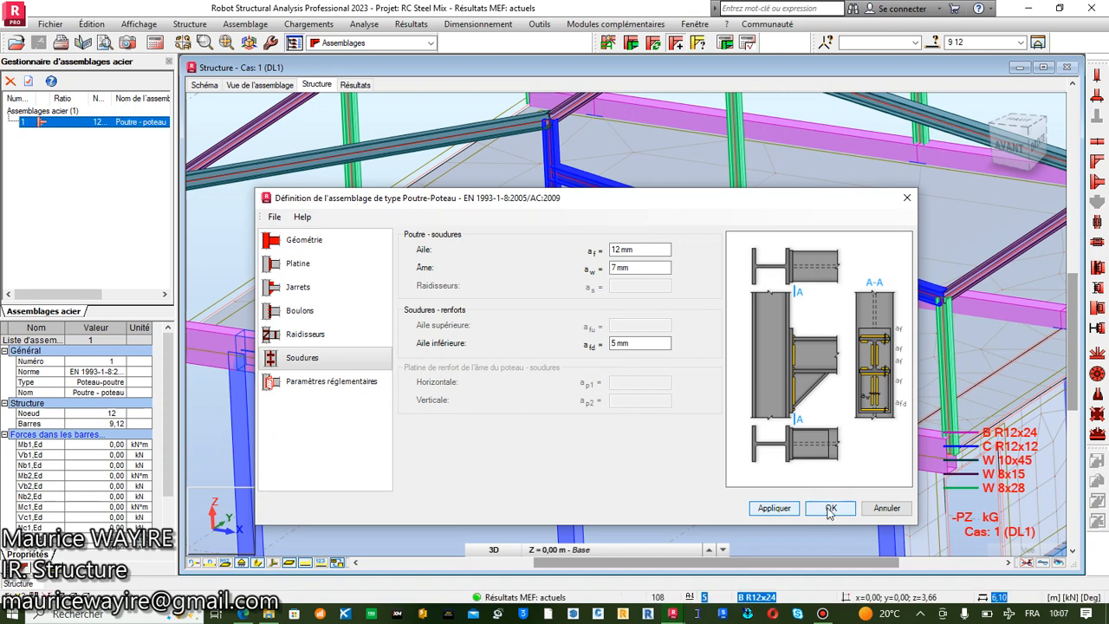
Run the verification calculation of the connection at node 12, using load combinations (Combinaisons).
{"action": "scroll", "coordinate": [558, 317], "scroll_direction": "up", "scroll_amount": 3}
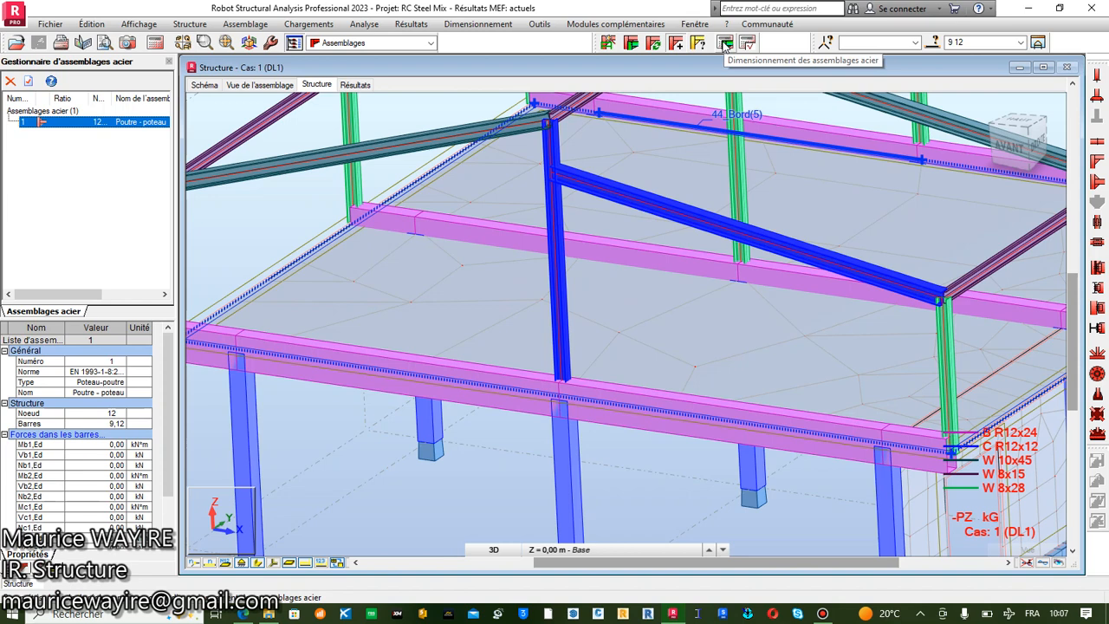
{"action": "left_click", "coordinate": [726, 44]}
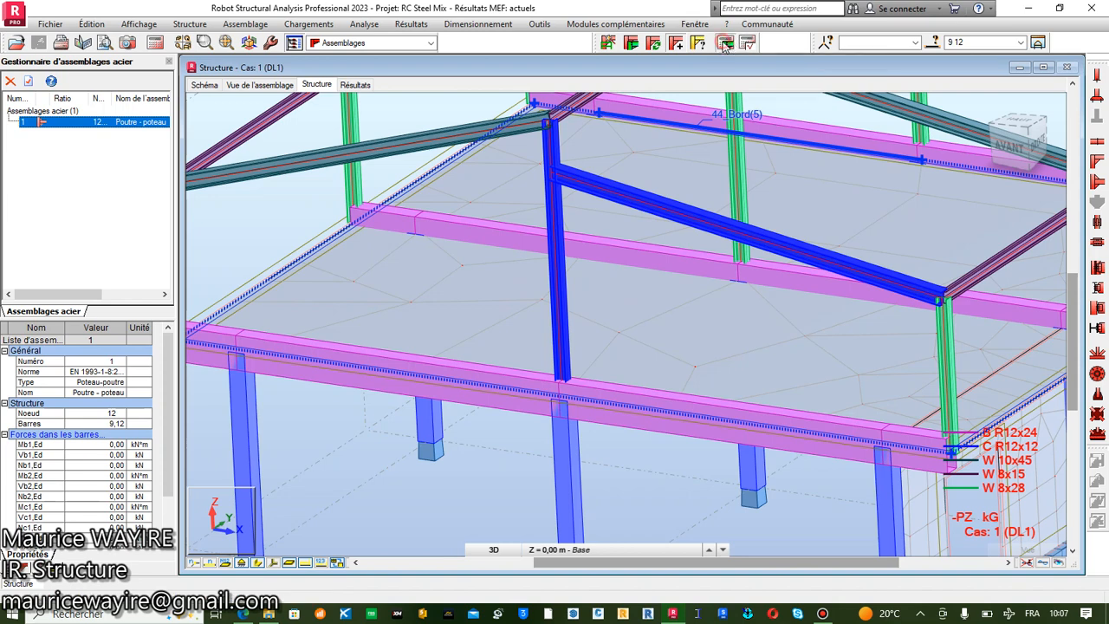
{"action": "left_click_drag", "start_coordinate": [561, 185], "coordinate": [822, 287]}
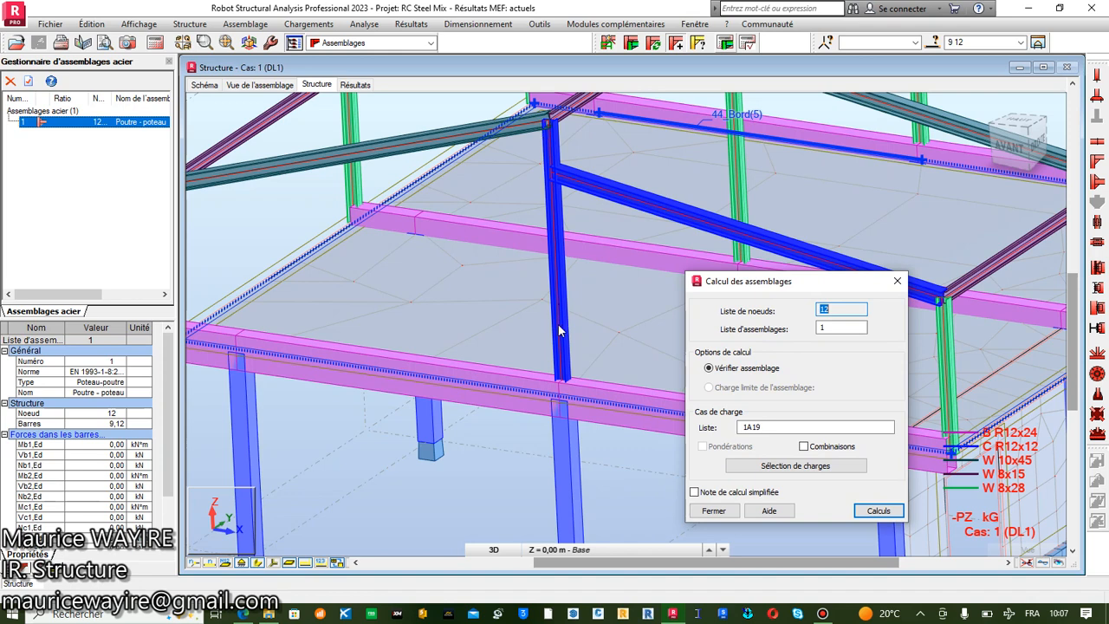
{"action": "left_click_drag", "start_coordinate": [832, 287], "coordinate": [663, 185]}
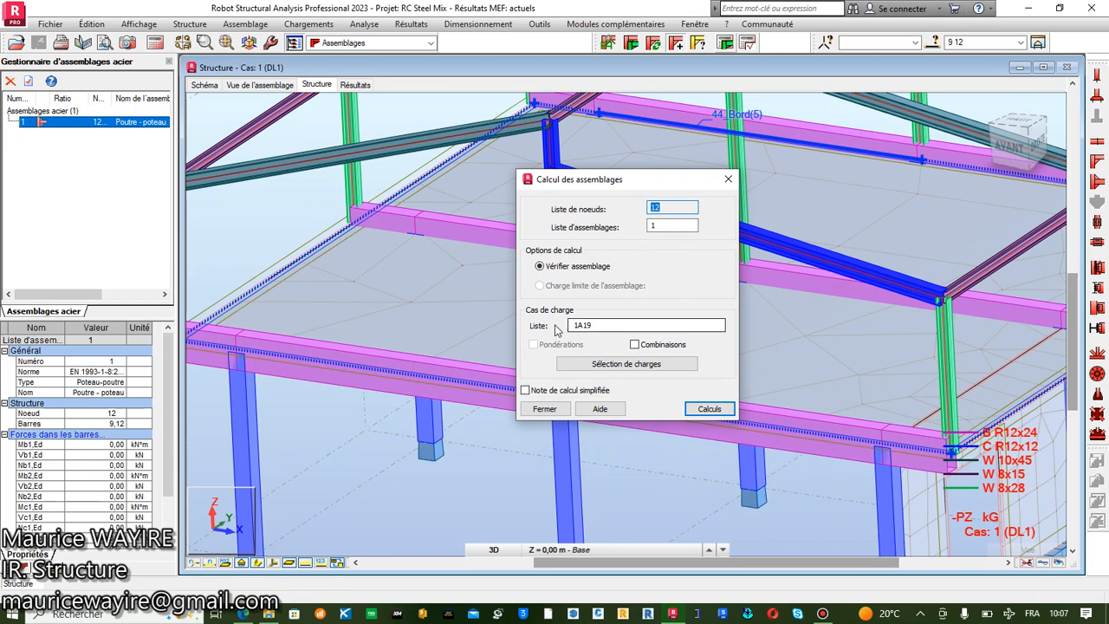
{"action": "left_click", "coordinate": [636, 345]}
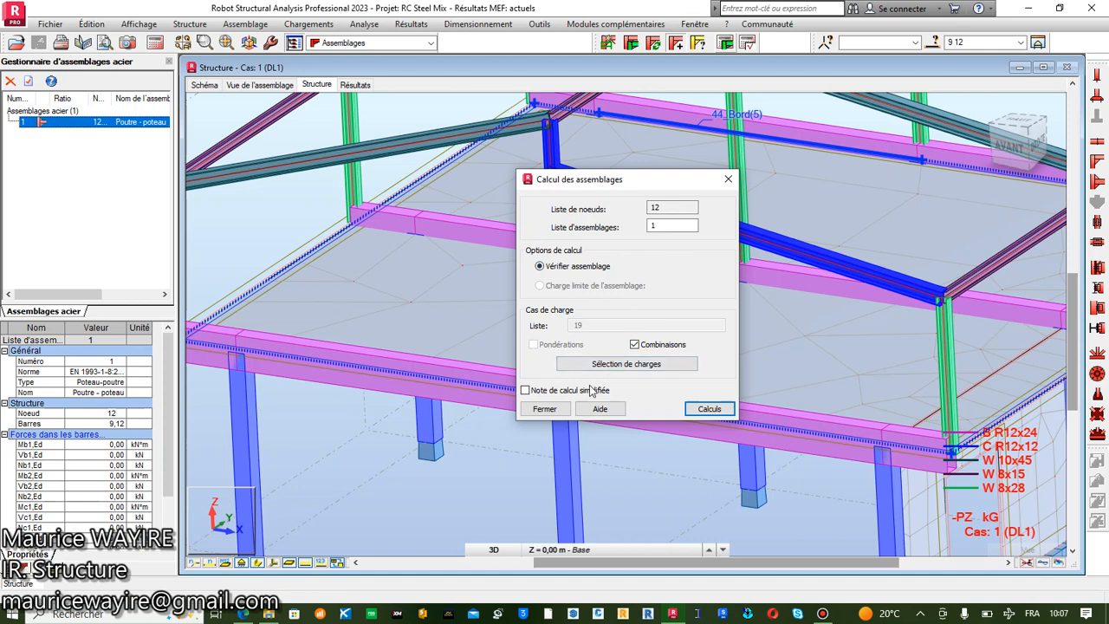
{"action": "left_click", "coordinate": [709, 408]}
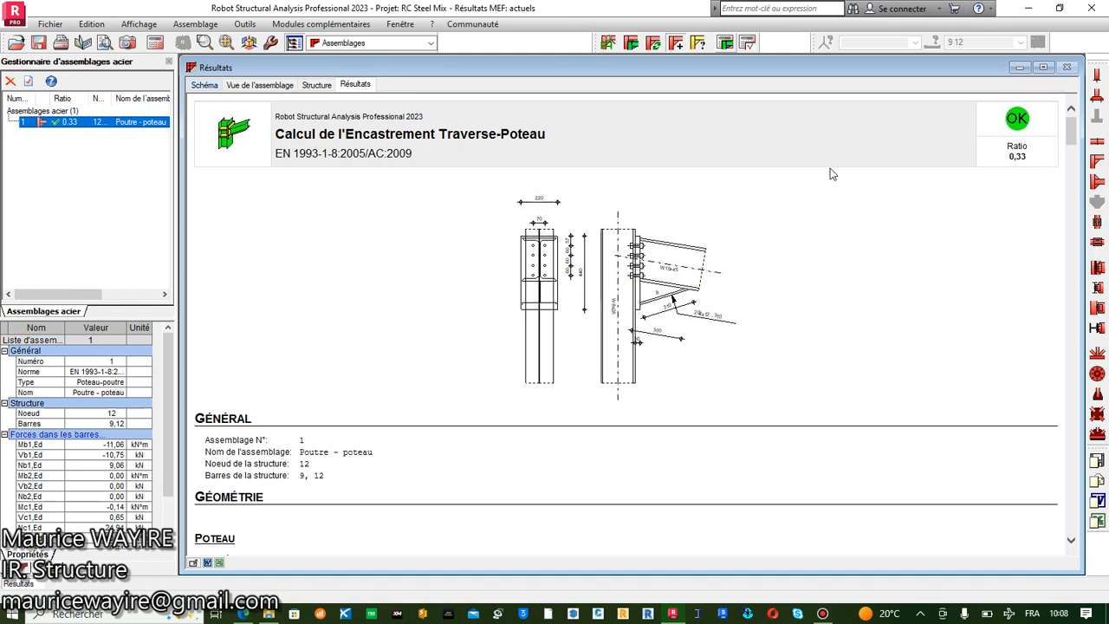
Examine the connection drawing and the column, beam, bolt and end plate data in the calculation report.
{"action": "scroll", "coordinate": [827, 177], "scroll_direction": "down", "scroll_amount": 3}
{"action": "scroll", "coordinate": [825, 181], "scroll_direction": "up", "scroll_amount": 3}
{"action": "scroll", "coordinate": [888, 229], "scroll_direction": "down", "scroll_amount": 12}
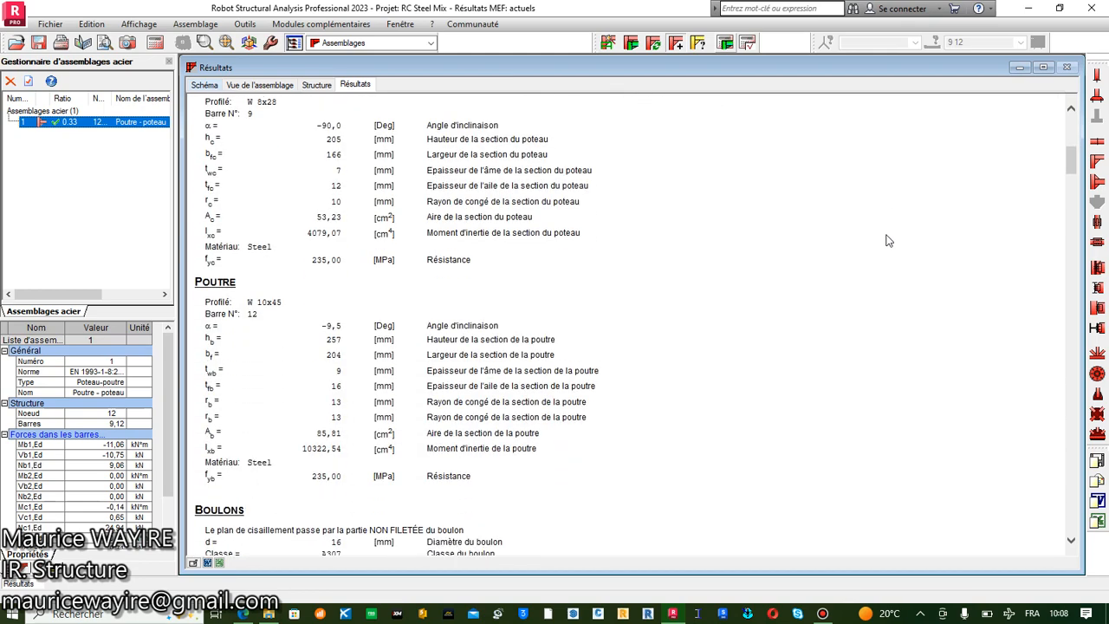
{"action": "scroll", "coordinate": [887, 234], "scroll_direction": "up", "scroll_amount": 9}
{"action": "scroll", "coordinate": [888, 241], "scroll_direction": "down", "scroll_amount": 4}
{"action": "scroll", "coordinate": [866, 236], "scroll_direction": "down", "scroll_amount": 2}
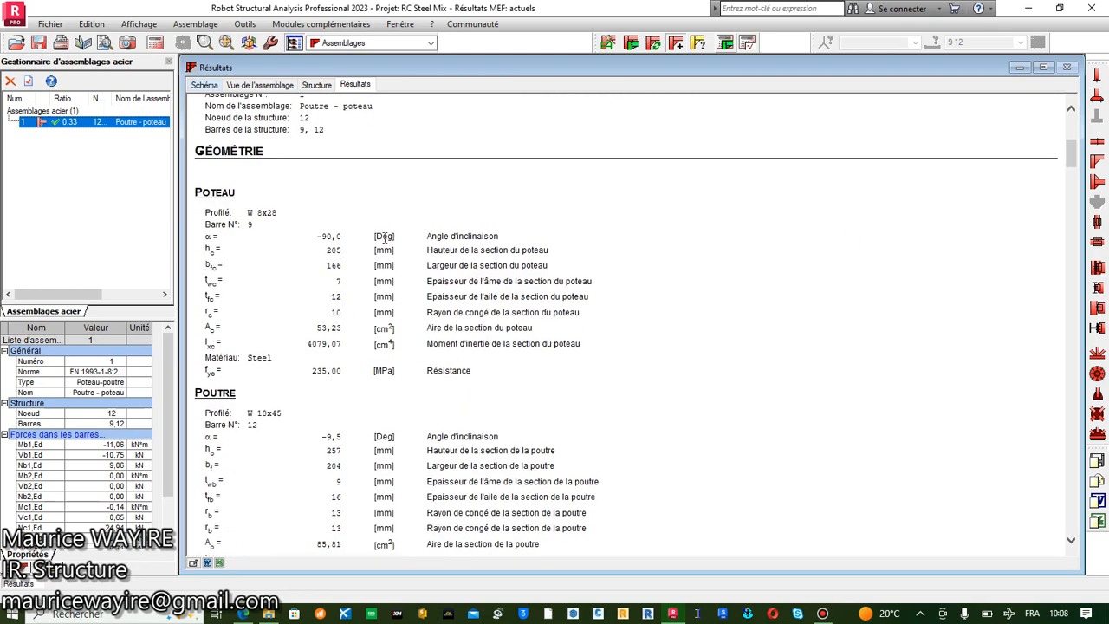
{"action": "scroll", "coordinate": [390, 241], "scroll_direction": "down", "scroll_amount": 3}
{"action": "scroll", "coordinate": [427, 250], "scroll_direction": "up", "scroll_amount": 4}
{"action": "scroll", "coordinate": [427, 249], "scroll_direction": "down", "scroll_amount": 5}
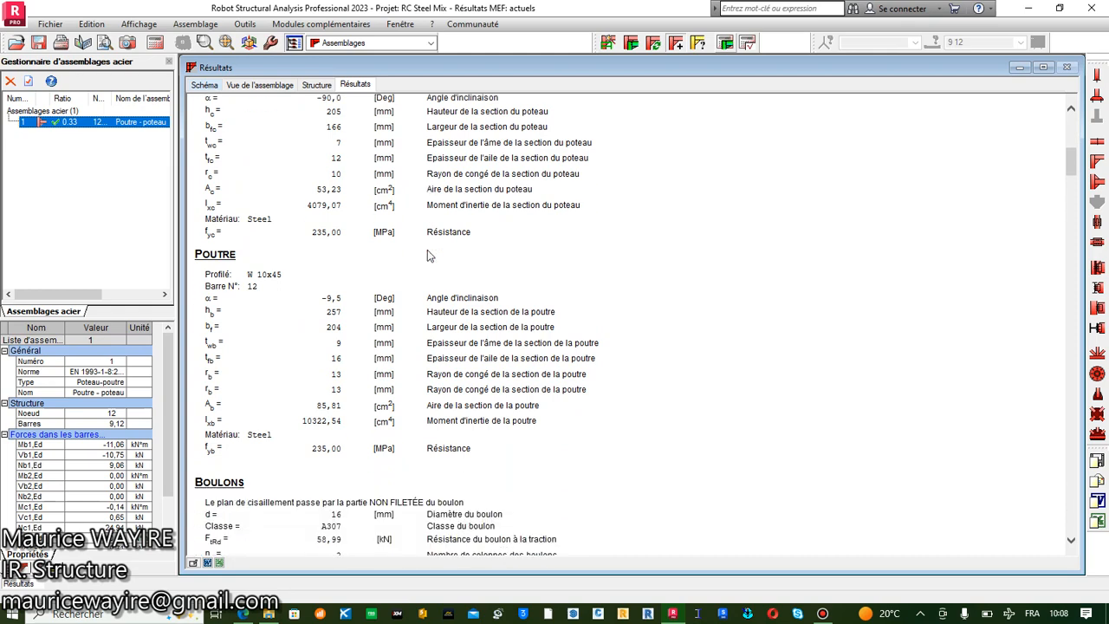
{"action": "scroll", "coordinate": [428, 251], "scroll_direction": "up", "scroll_amount": 3}
{"action": "scroll", "coordinate": [427, 251], "scroll_direction": "down", "scroll_amount": 6}
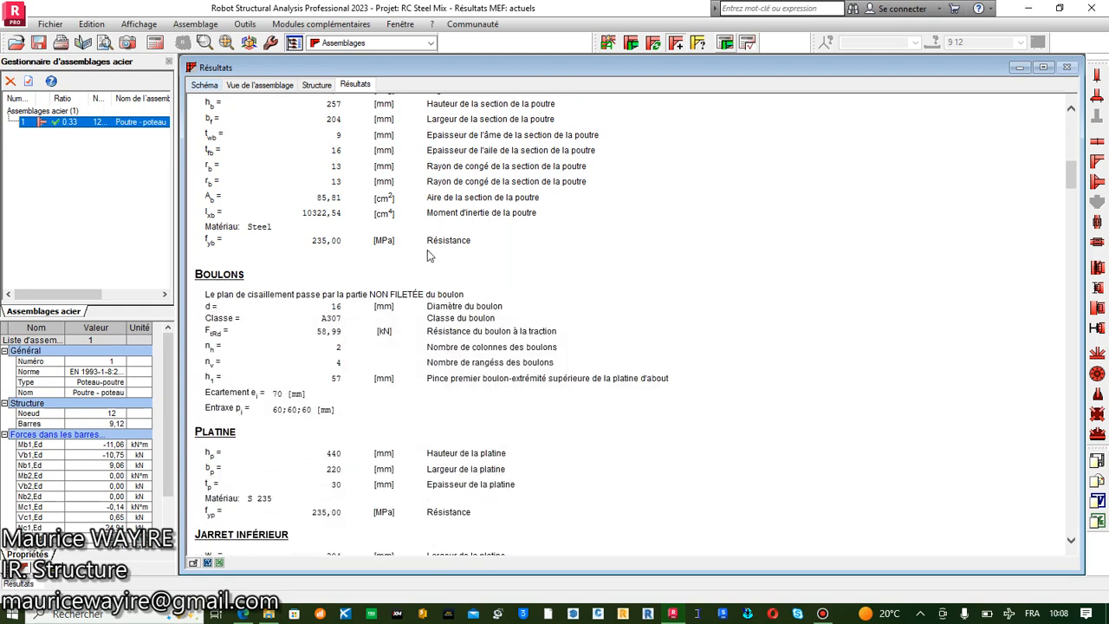
{"action": "scroll", "coordinate": [428, 251], "scroll_direction": "up", "scroll_amount": 6}
{"action": "scroll", "coordinate": [430, 249], "scroll_direction": "down", "scroll_amount": 8}
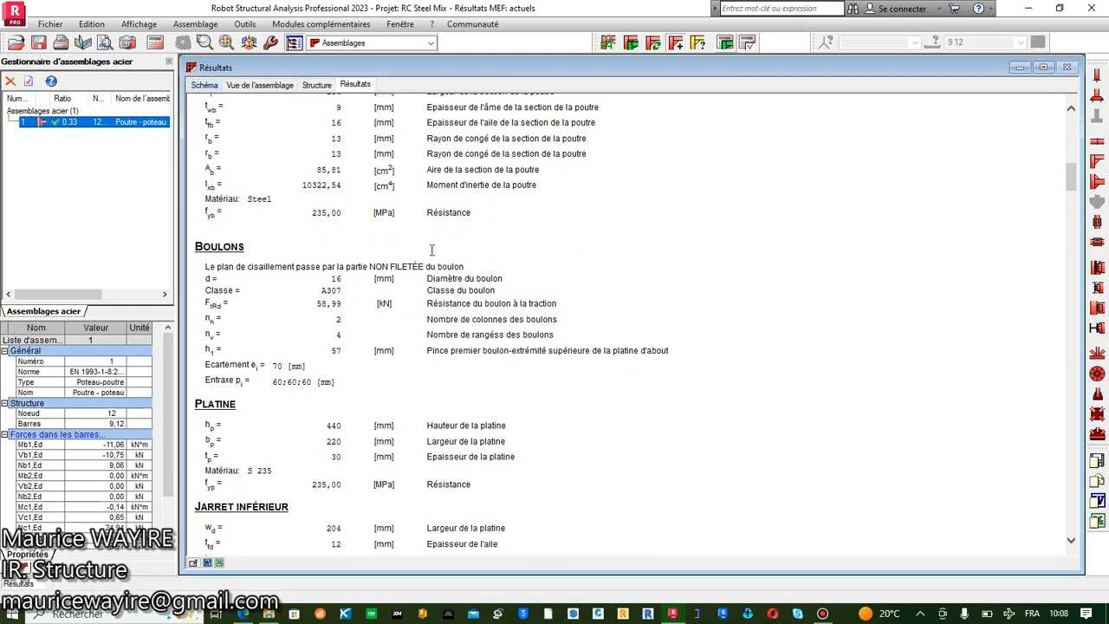
{"action": "scroll", "coordinate": [430, 249], "scroll_direction": "up", "scroll_amount": 3}
Read the report's weld data, forces, resistance checks and stiffness classification through to the remarks and final verdict.
{"action": "scroll", "coordinate": [431, 250], "scroll_direction": "down", "scroll_amount": 15}
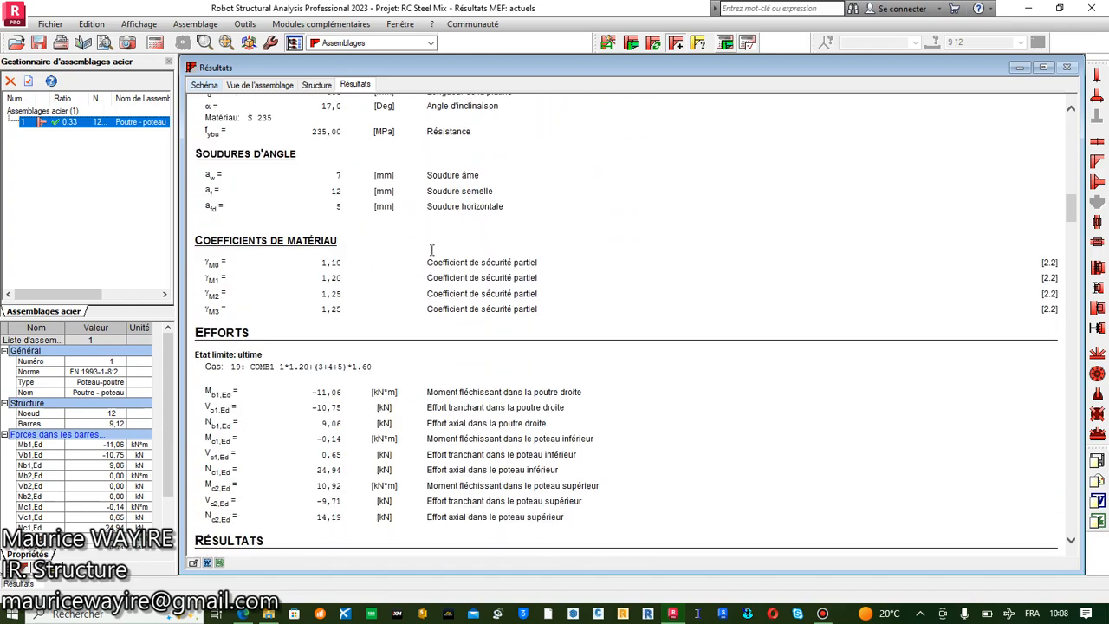
{"action": "scroll", "coordinate": [431, 249], "scroll_direction": "down", "scroll_amount": 15}
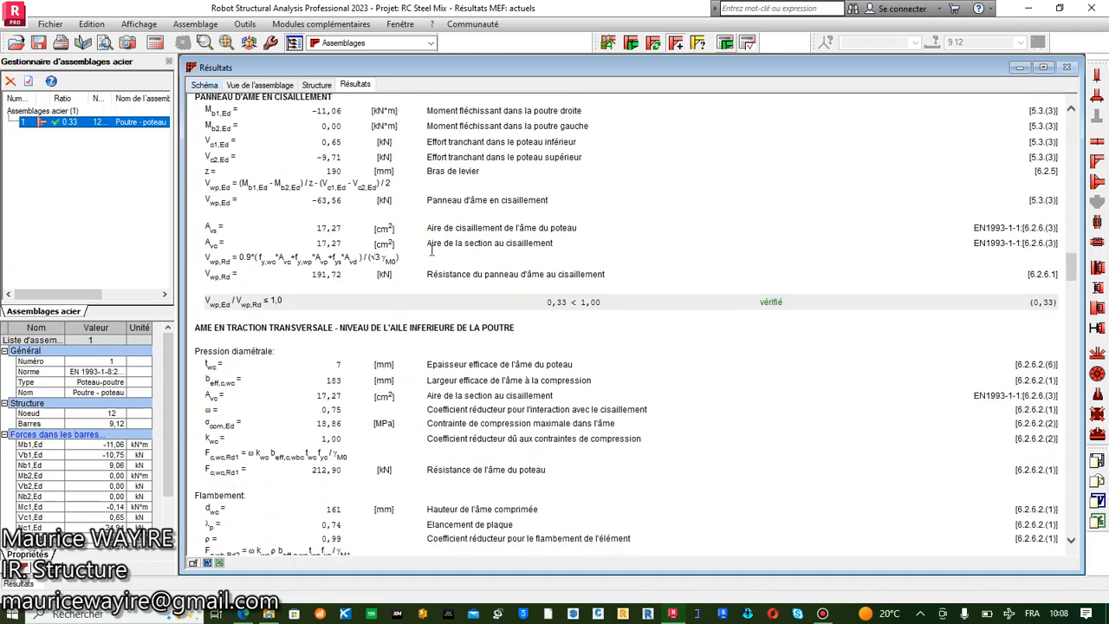
{"action": "scroll", "coordinate": [434, 256], "scroll_direction": "down", "scroll_amount": 15}
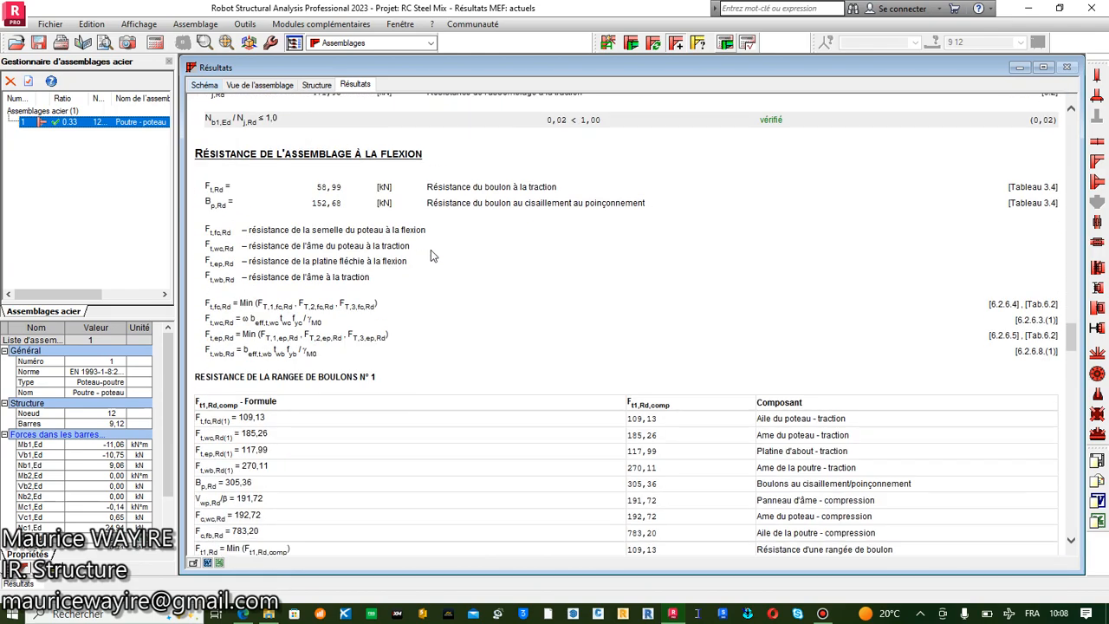
{"action": "scroll", "coordinate": [433, 256], "scroll_direction": "down", "scroll_amount": 15}
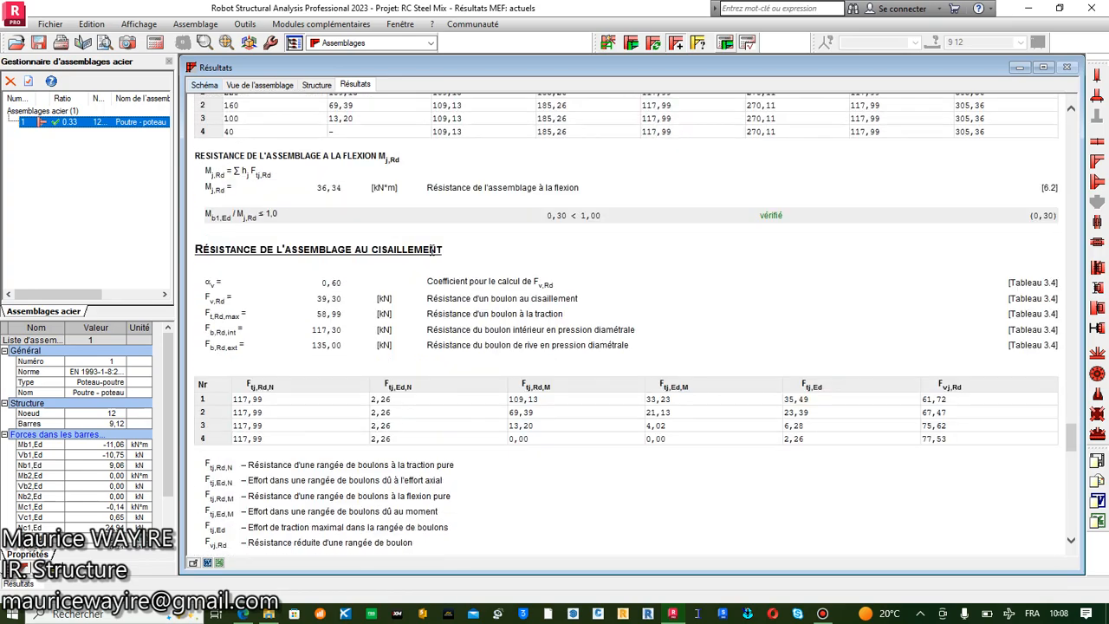
{"action": "scroll", "coordinate": [431, 253], "scroll_direction": "up", "scroll_amount": 3}
{"action": "scroll", "coordinate": [431, 253], "scroll_direction": "down", "scroll_amount": 12}
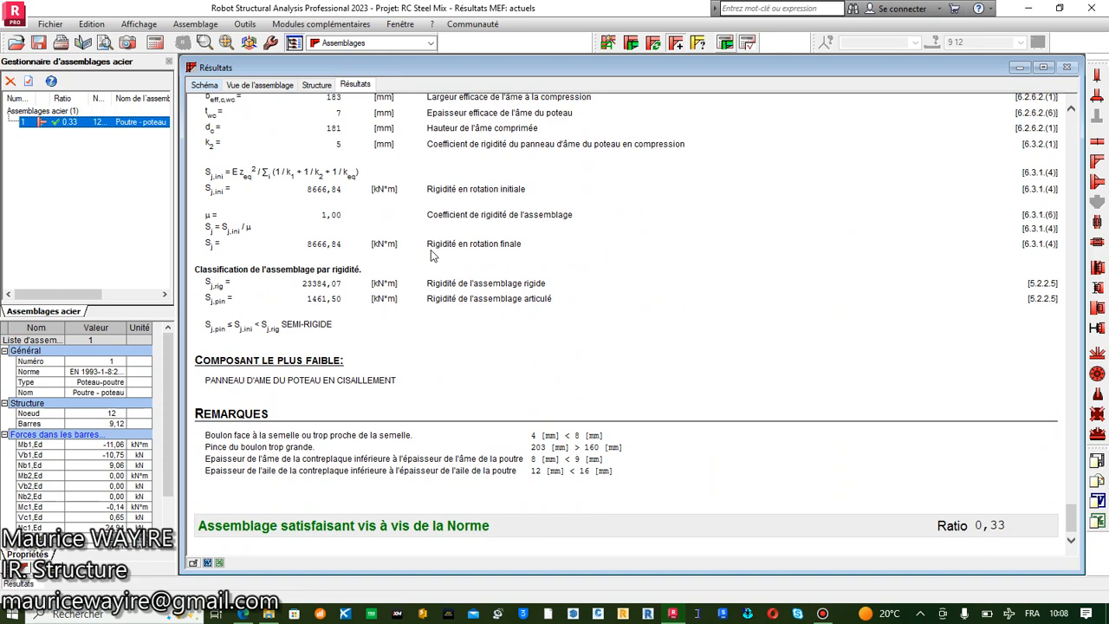
{"action": "scroll", "coordinate": [431, 250], "scroll_direction": "up", "scroll_amount": 3}
{"action": "scroll", "coordinate": [431, 250], "scroll_direction": "down", "scroll_amount": 3}
{"action": "scroll", "coordinate": [431, 251], "scroll_direction": "up", "scroll_amount": 3}
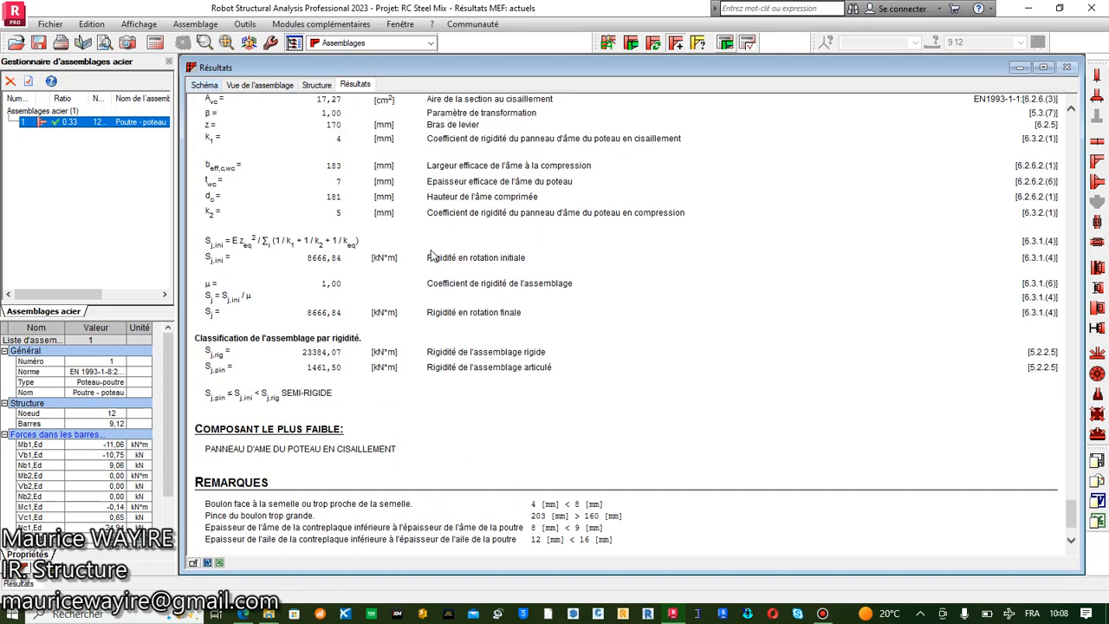
{"action": "scroll", "coordinate": [436, 265], "scroll_direction": "down", "scroll_amount": 3}
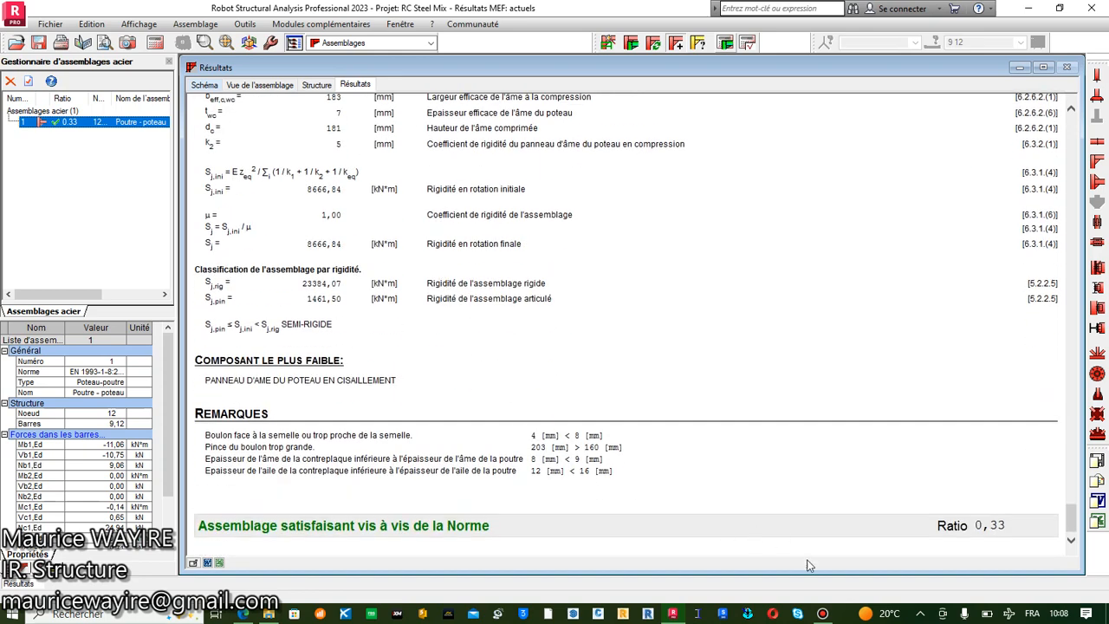
{"action": "left_click", "coordinate": [822, 615]}
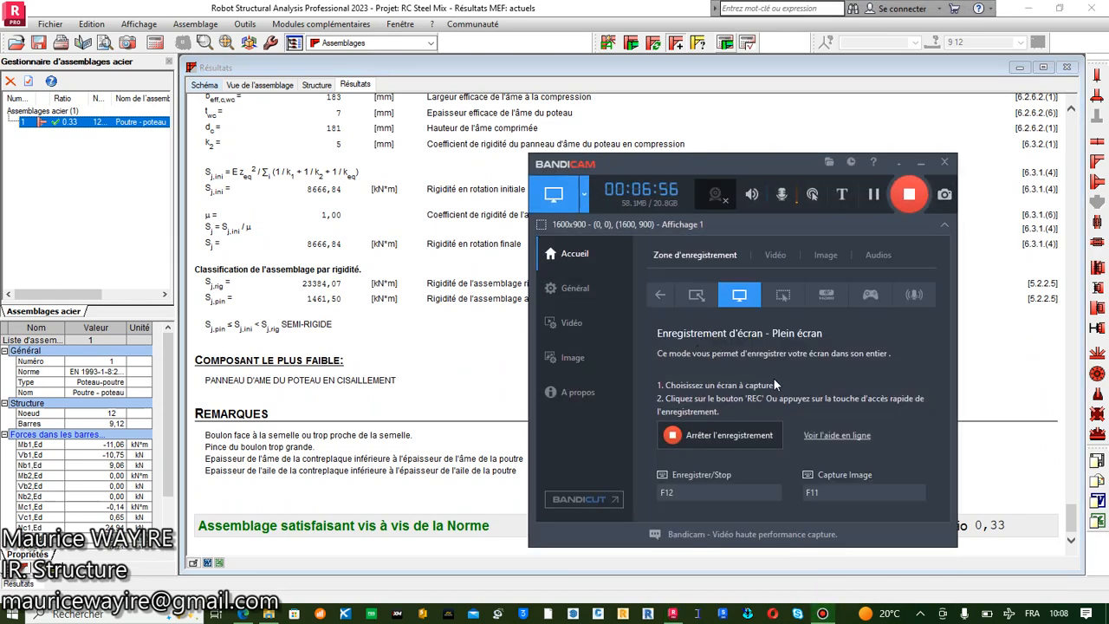